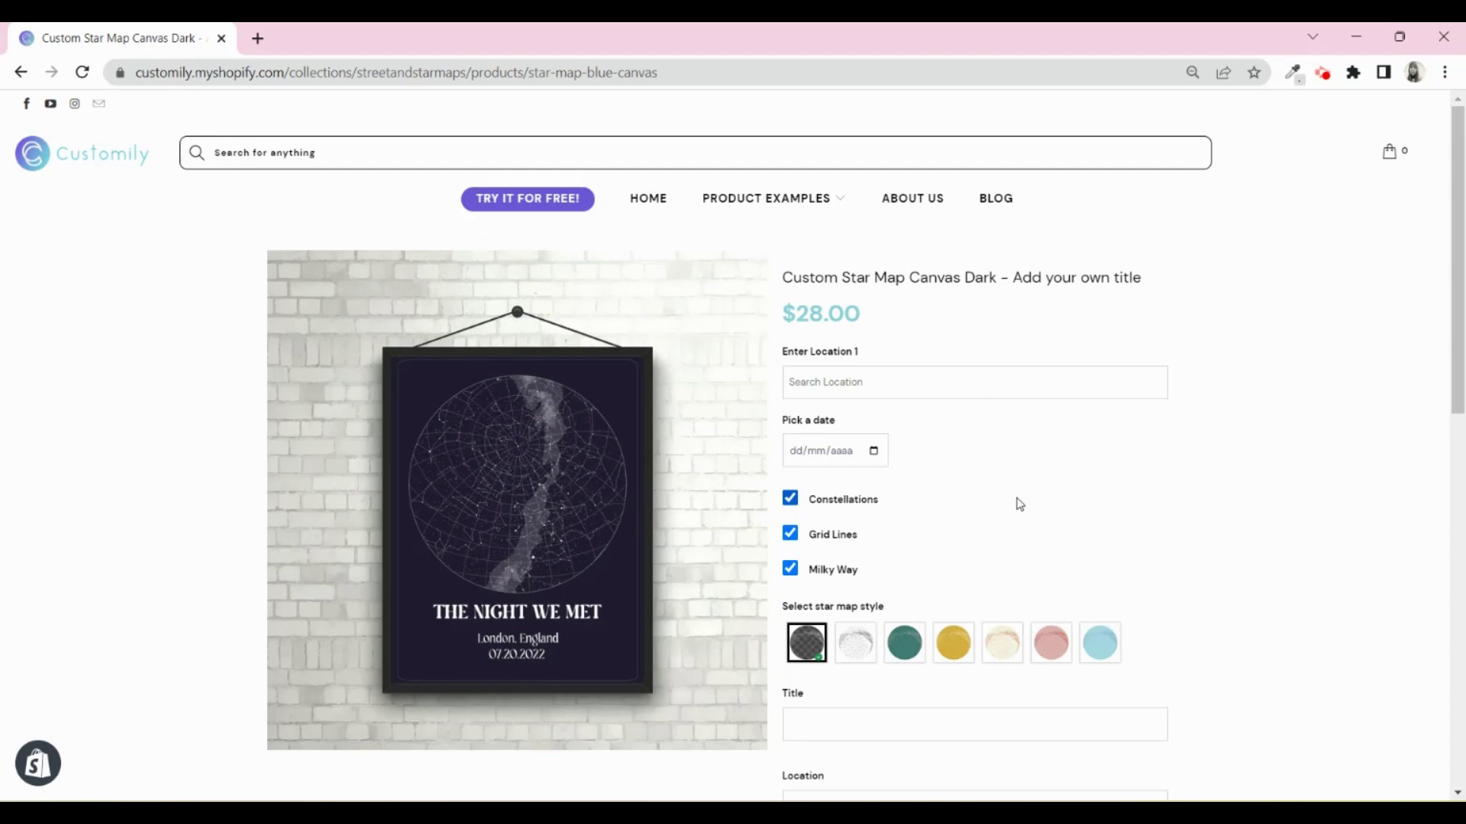
pyautogui.scroll(-1, 1018, 504)
pyautogui.scroll(-2, 1018, 504)
pyautogui.scroll(-2, 1019, 505)
pyautogui.scroll(-1, 1018, 503)
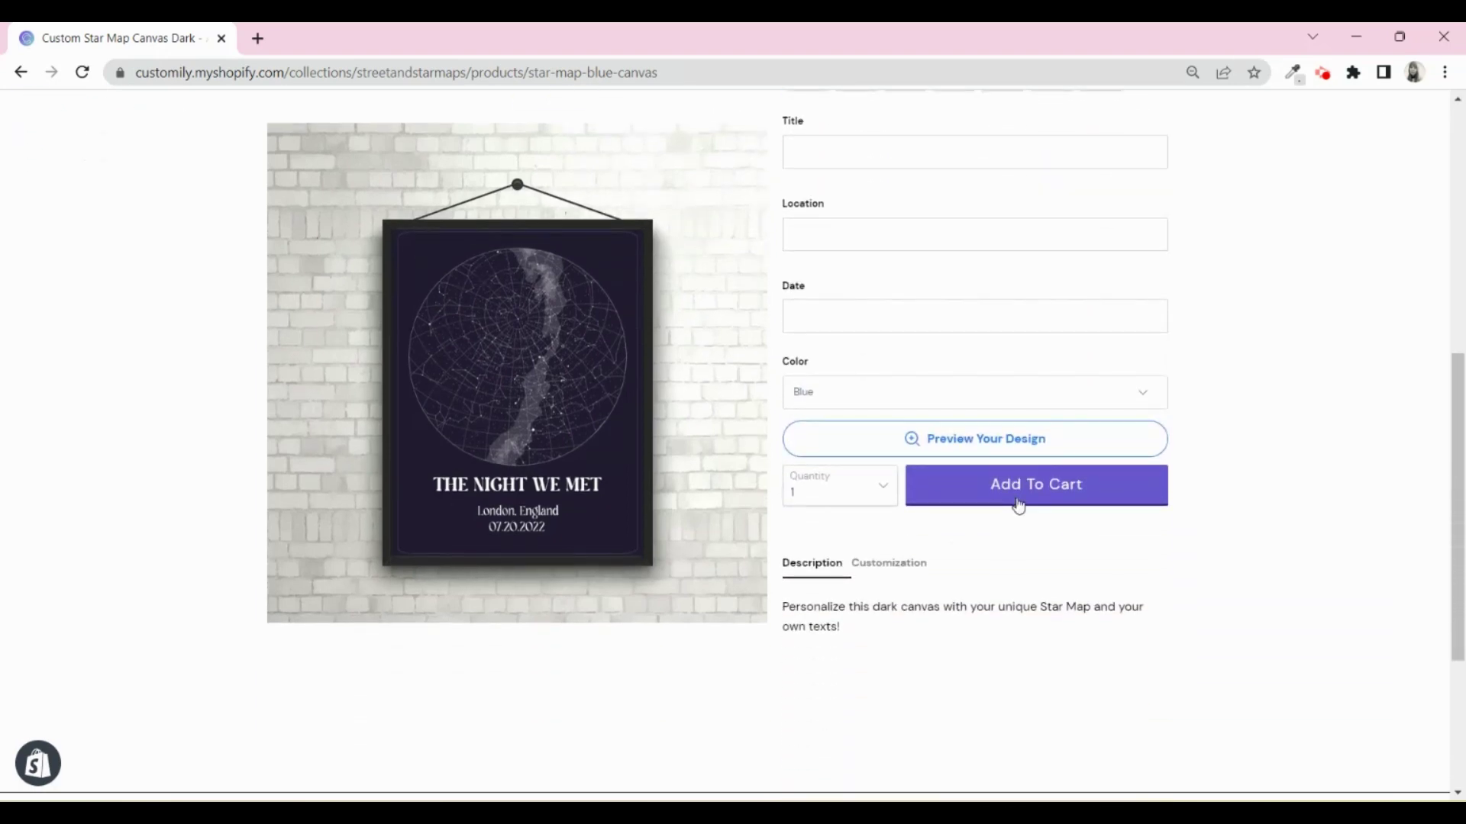
pyautogui.scroll(1, 1021, 506)
pyautogui.scroll(2, 1021, 506)
pyautogui.scroll(2, 1020, 506)
pyautogui.scroll(1, 1021, 506)
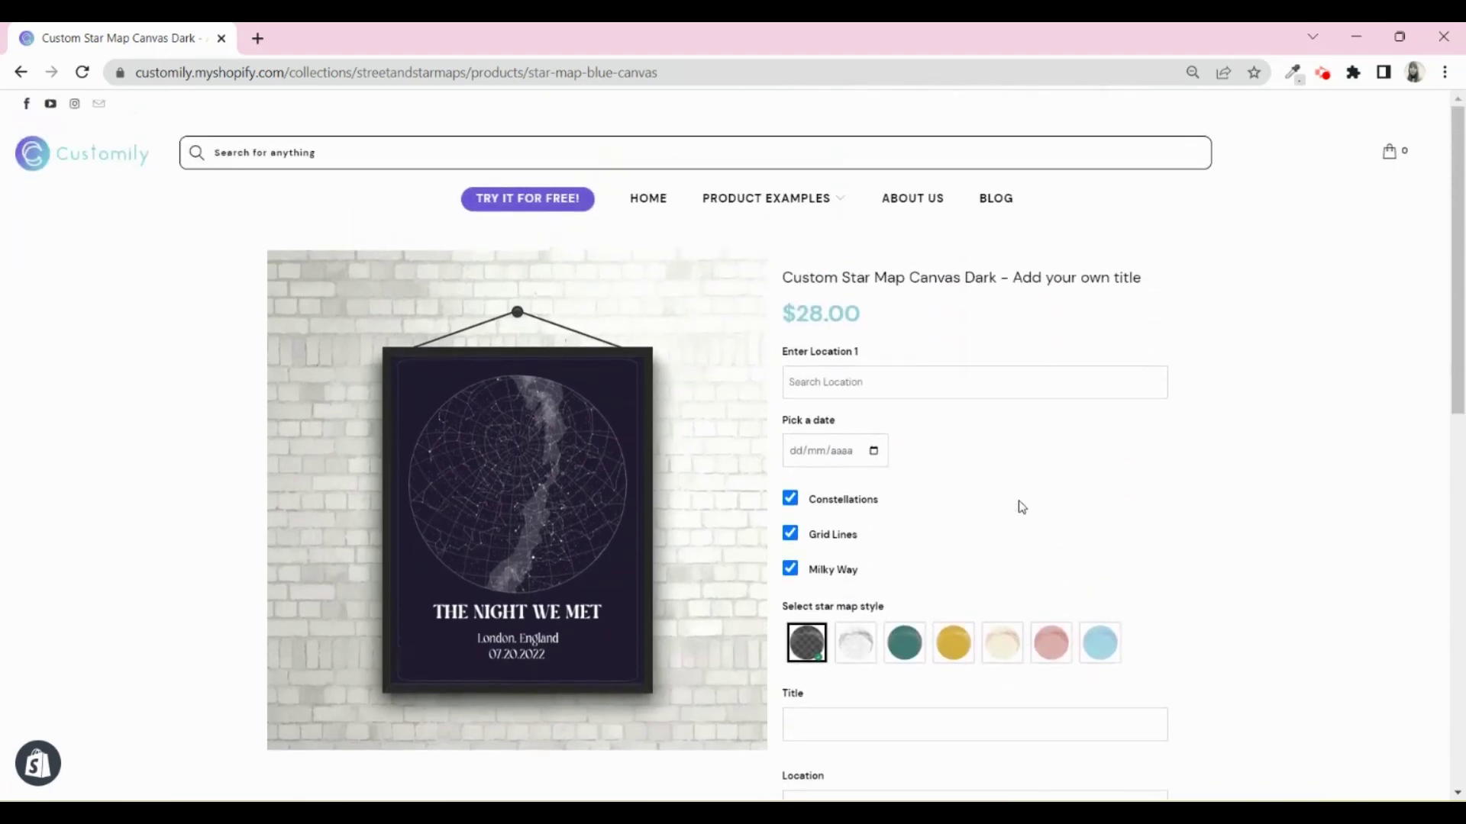
# Preview the star map with London as the location and 9 March 2023 as the date
pyautogui.click(1004, 381)
pyautogui.write('lo')
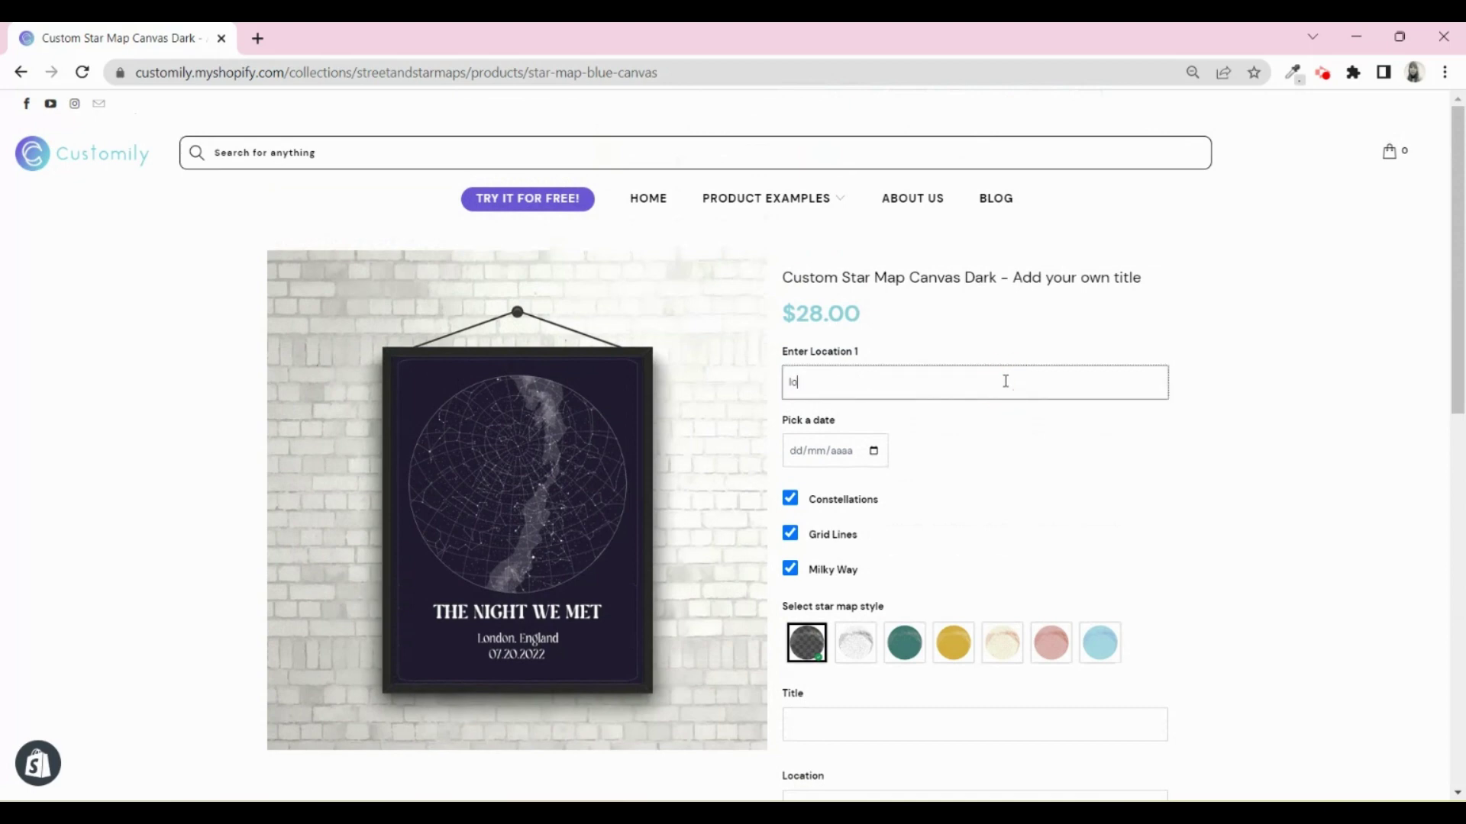
pyautogui.write('nd')
pyautogui.click(984, 426)
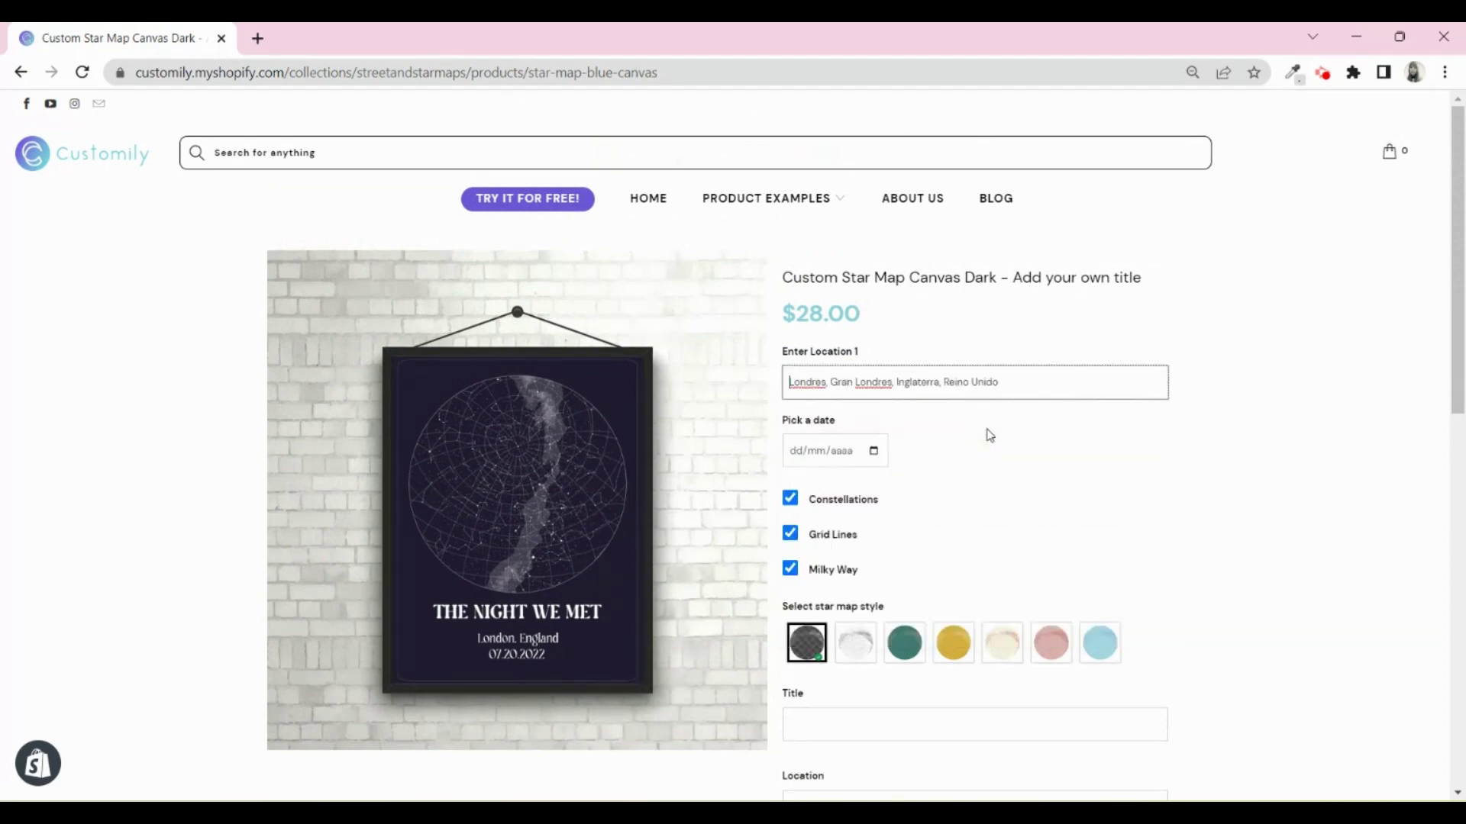
pyautogui.click(873, 452)
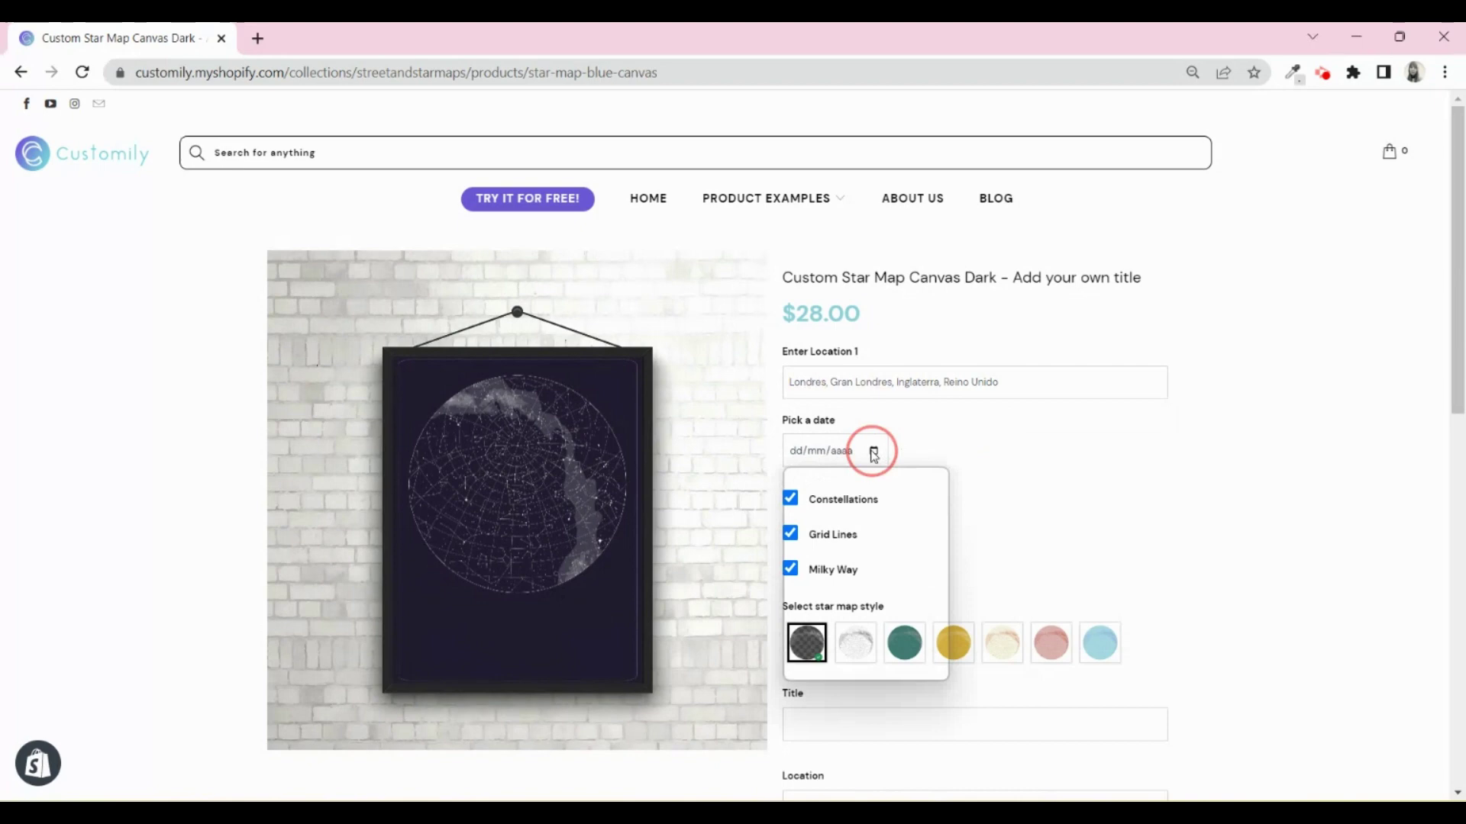
pyautogui.click(905, 485)
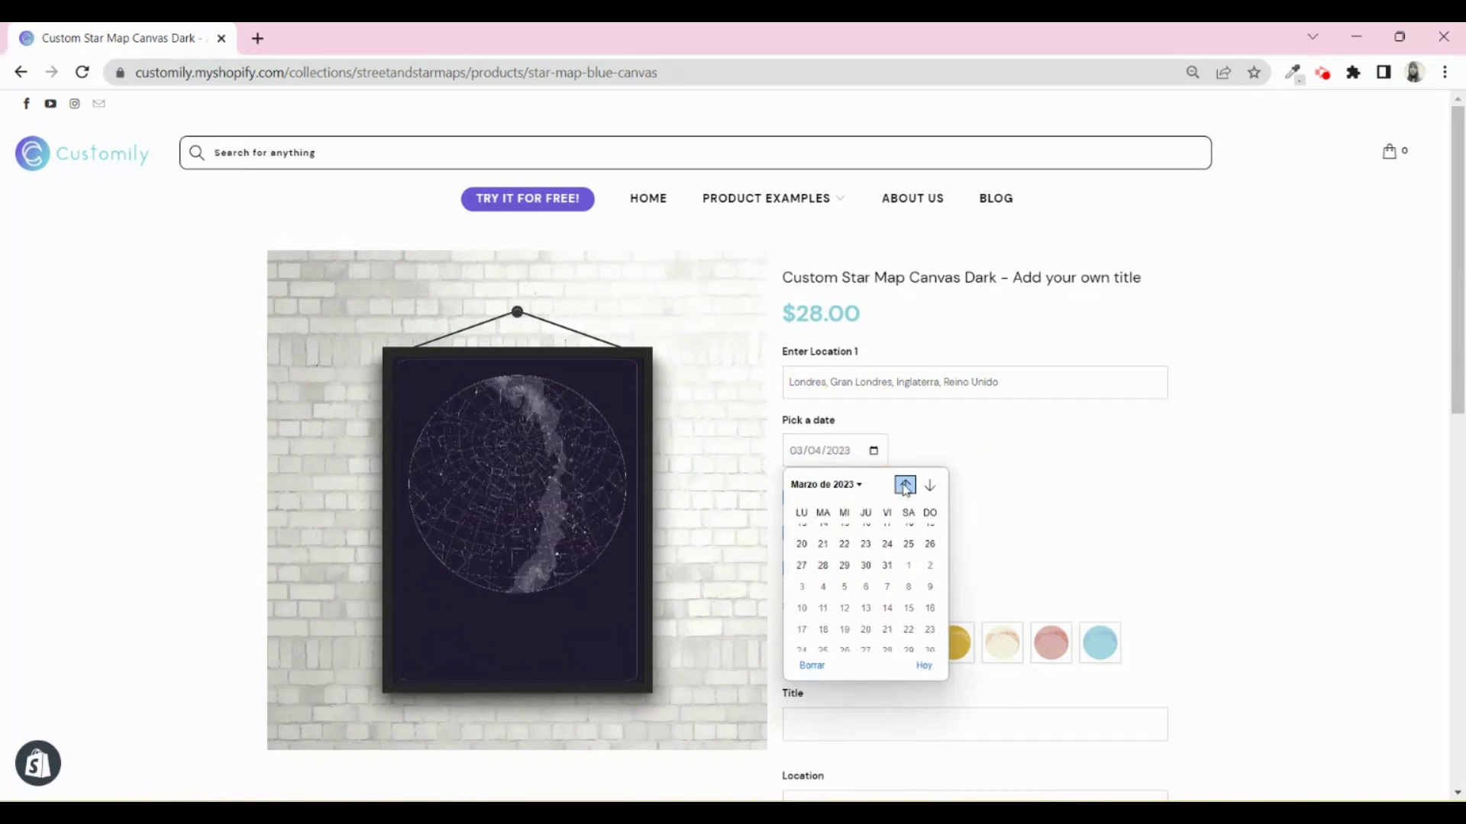
pyautogui.click(866, 557)
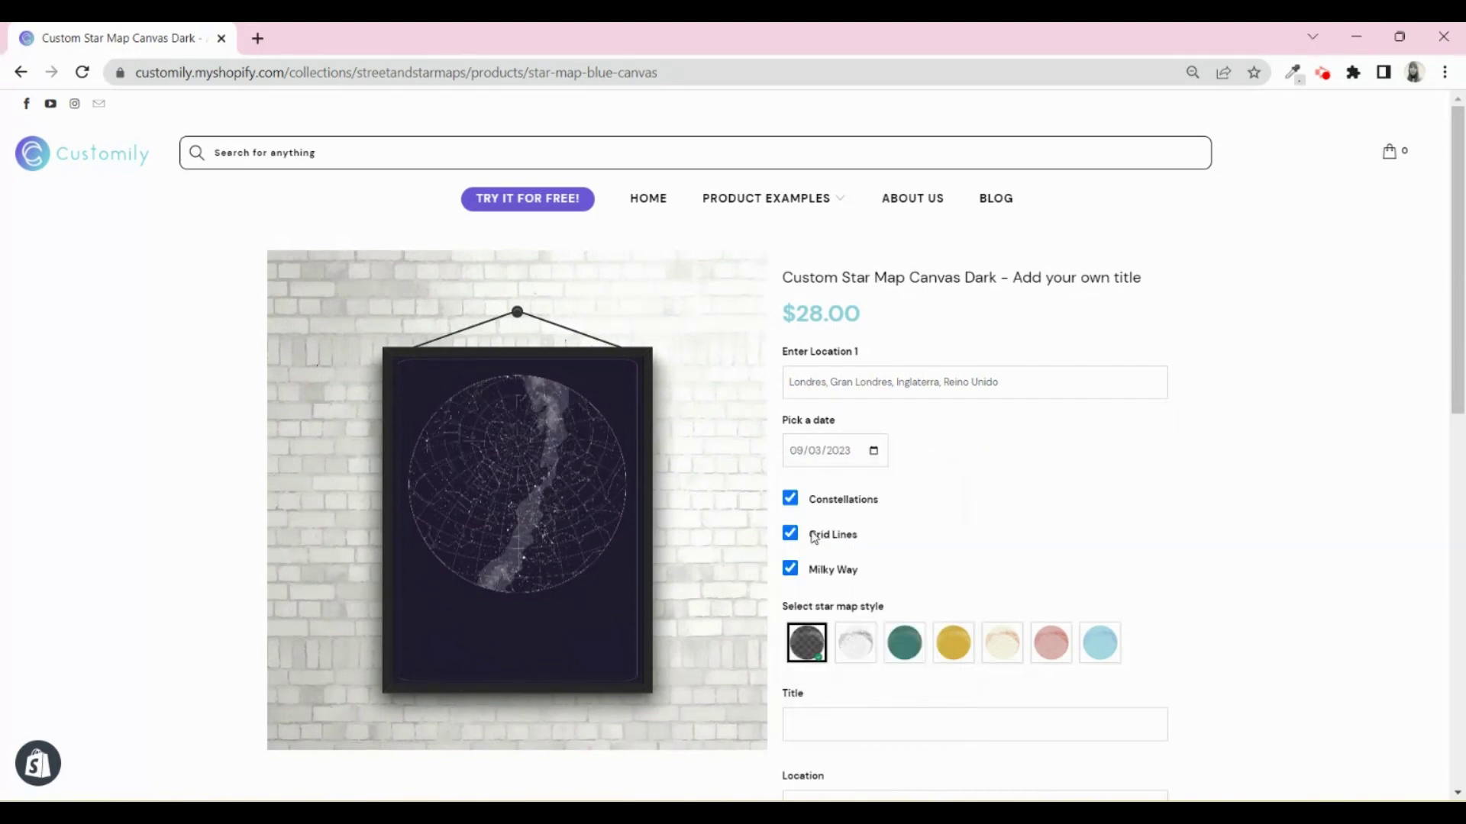
# Toggle the constellations, hide the grid lines and hide the Milky Way band in the preview
pyautogui.click(789, 501)
pyautogui.click(788, 500)
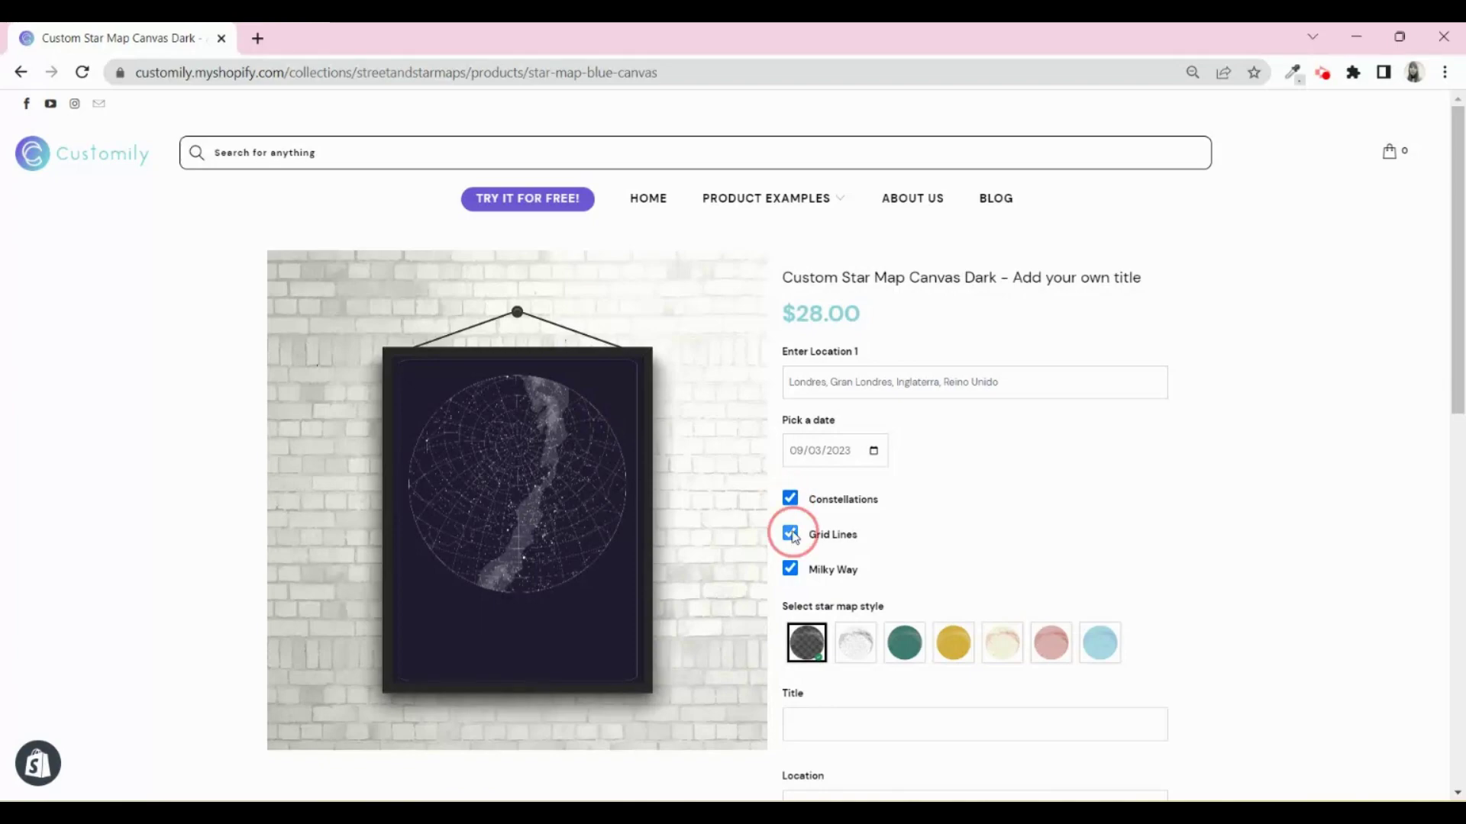
pyautogui.click(790, 536)
pyautogui.click(790, 569)
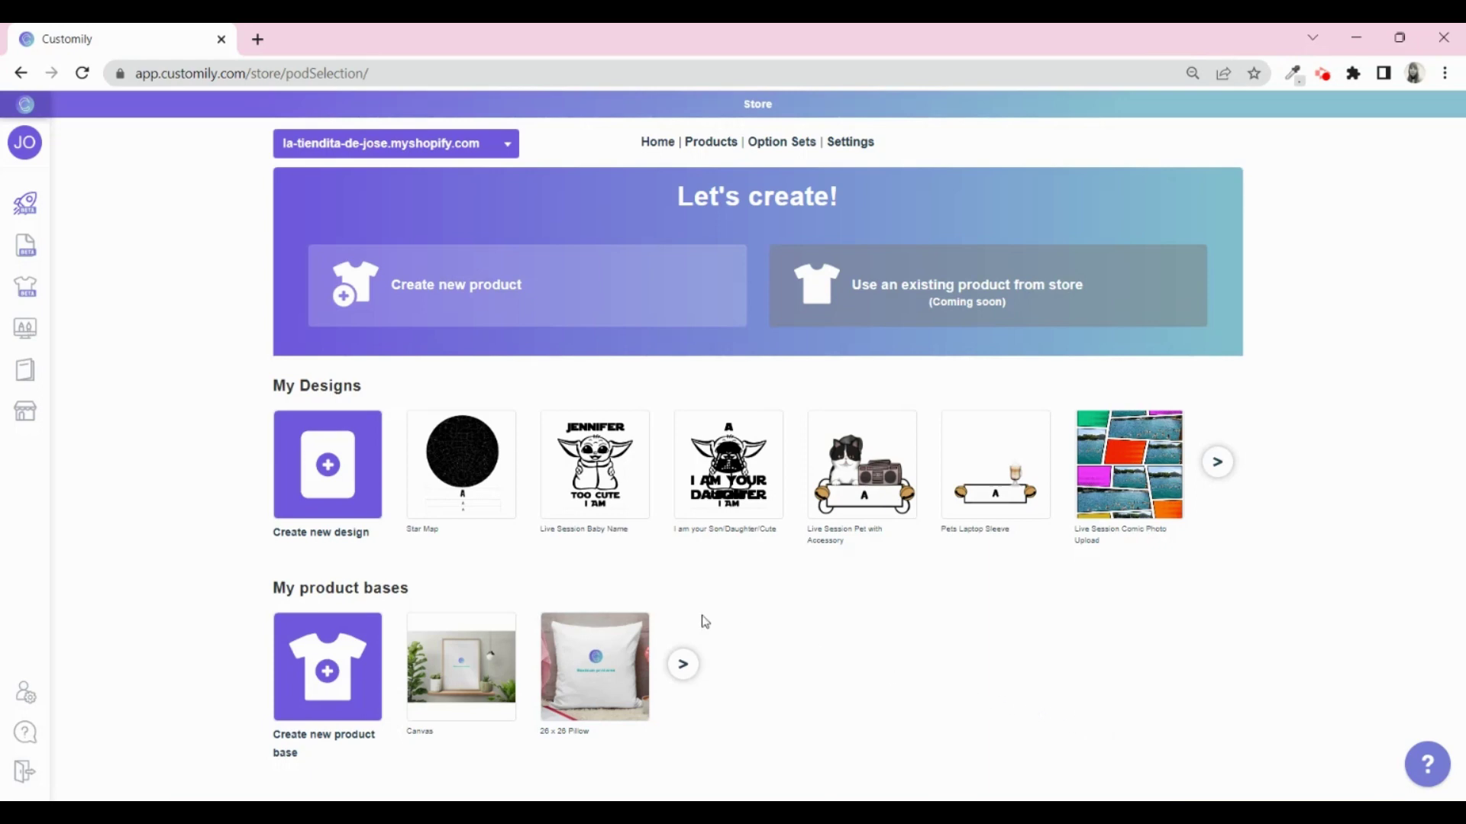
# Create a new blank design, replacing 'Sample Design' with 'Star Map' as its name
pyautogui.click(321, 476)
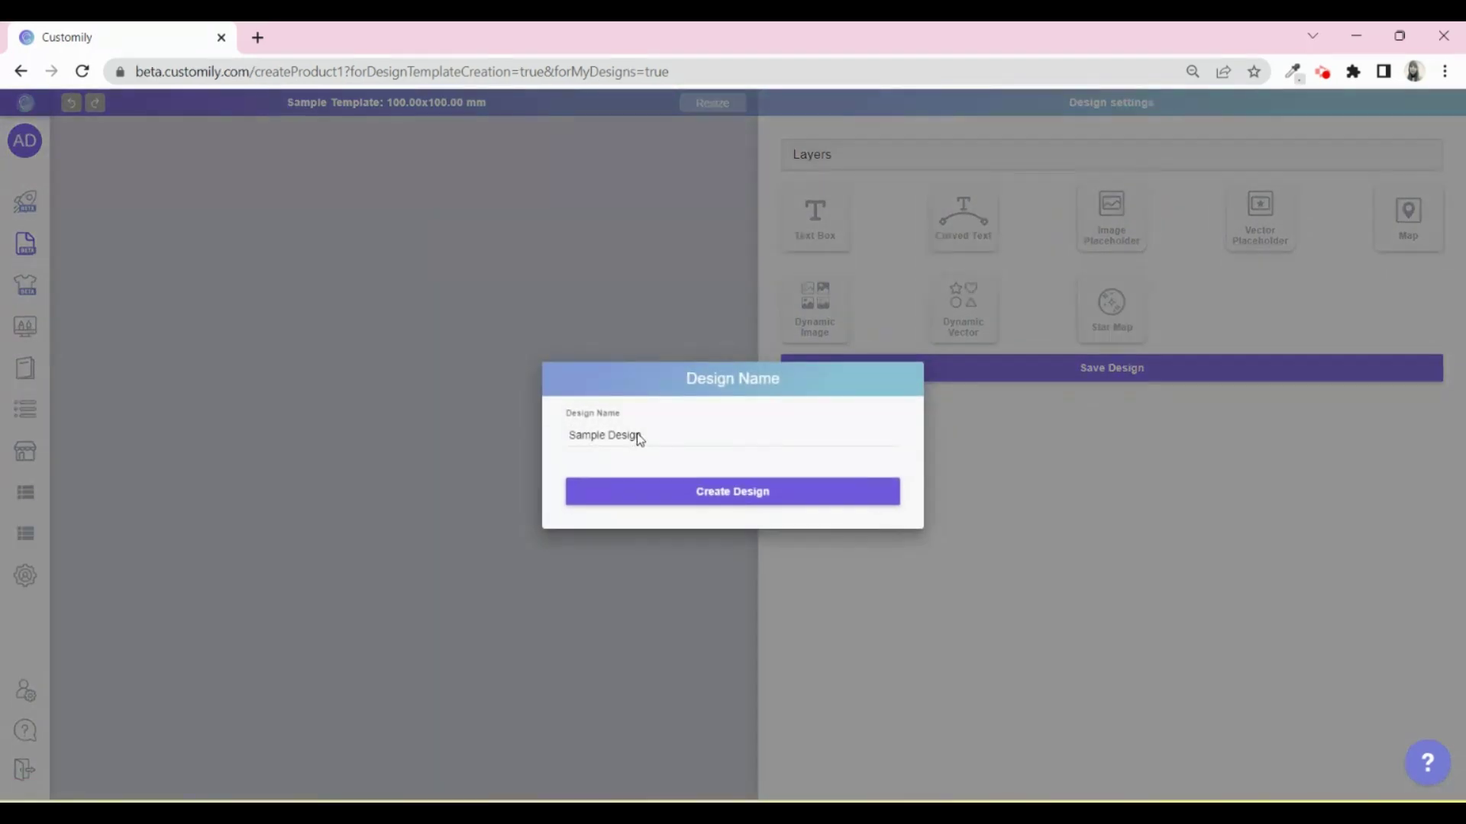
pyautogui.click(635, 435)
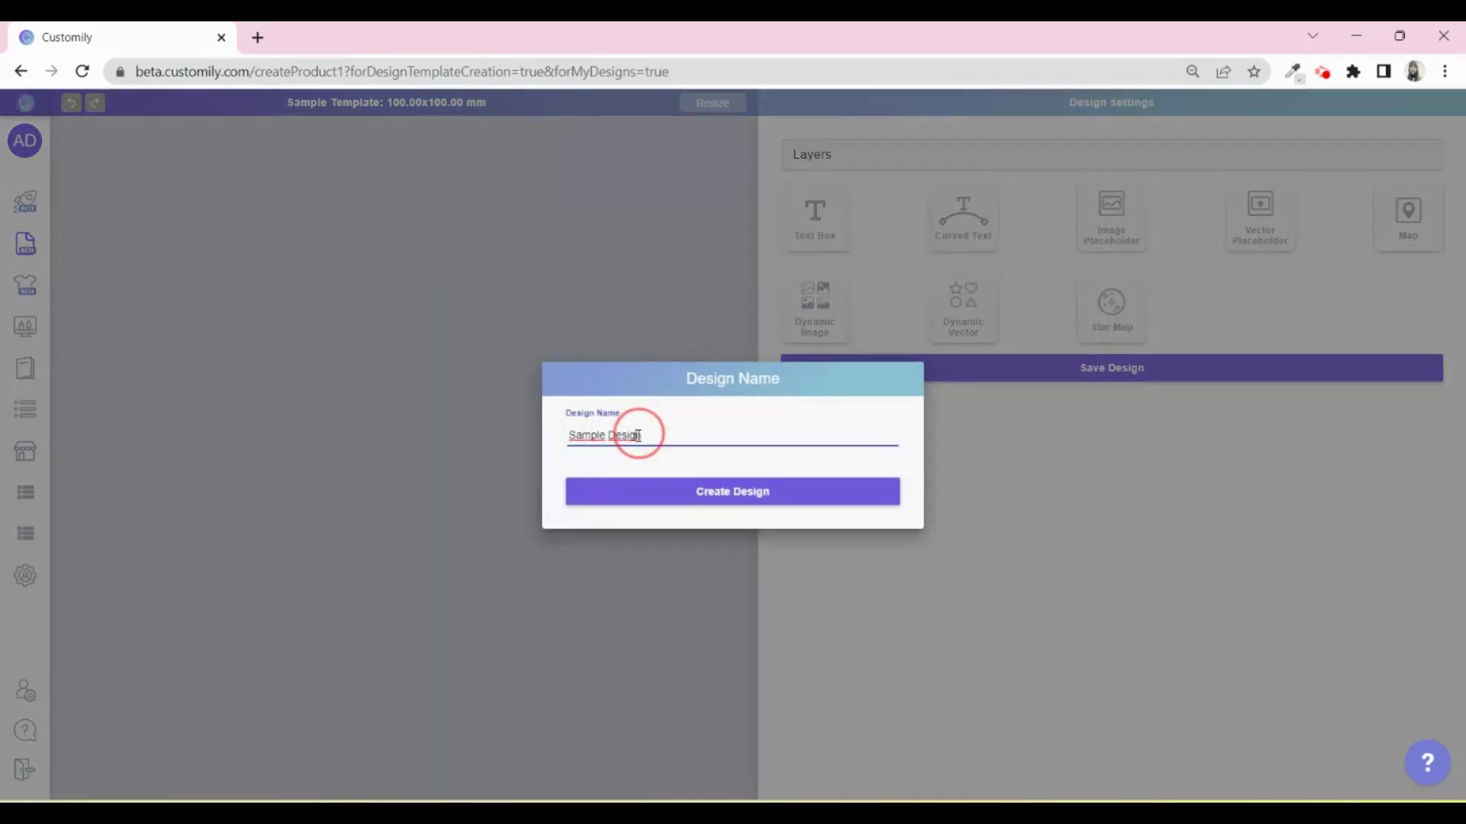
pyautogui.moveTo(638, 435); pyautogui.dragTo(527, 444)
pyautogui.write('Star M')
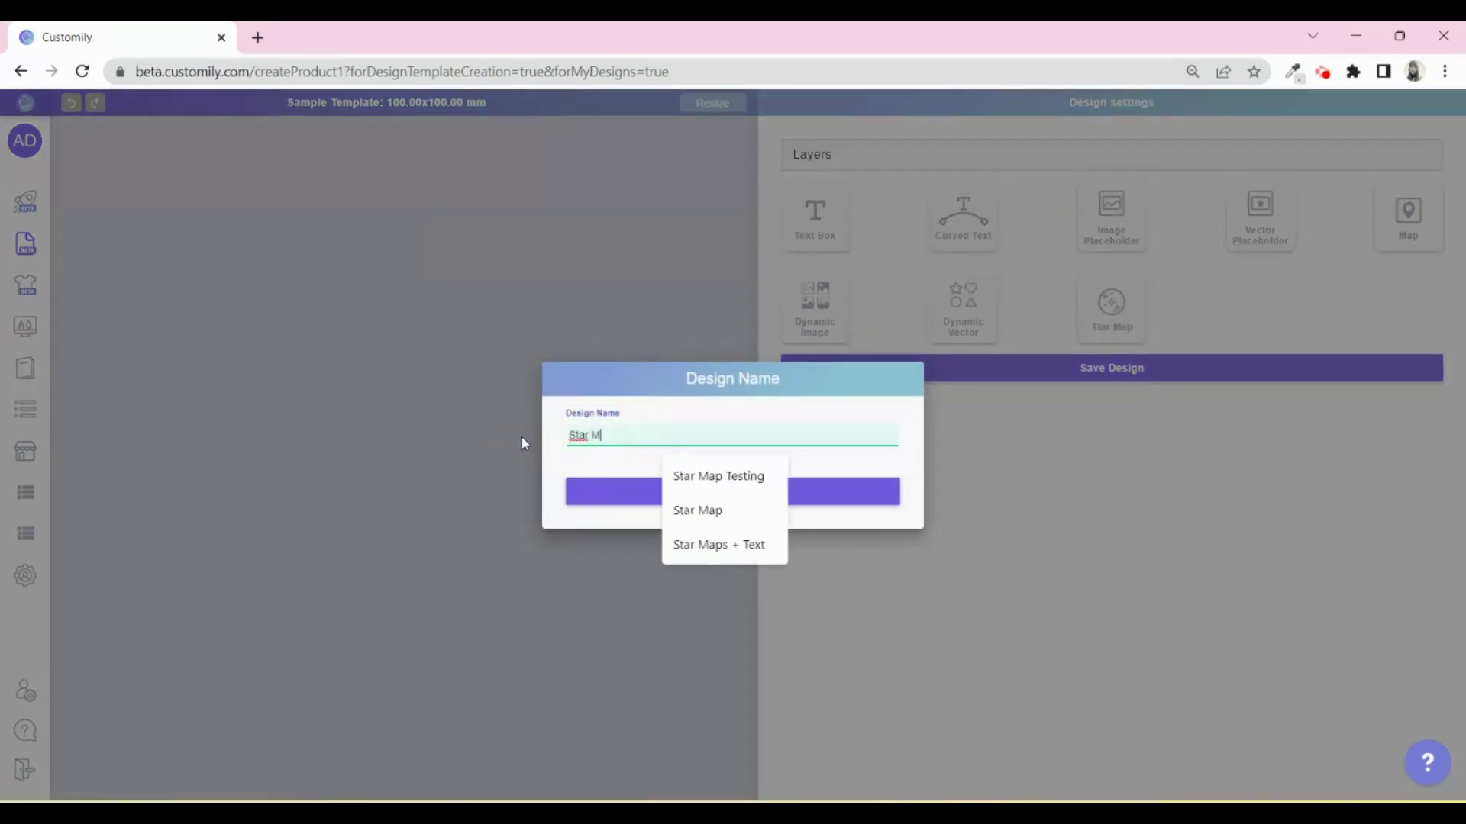
pyautogui.write('ap')
pyautogui.click(656, 500)
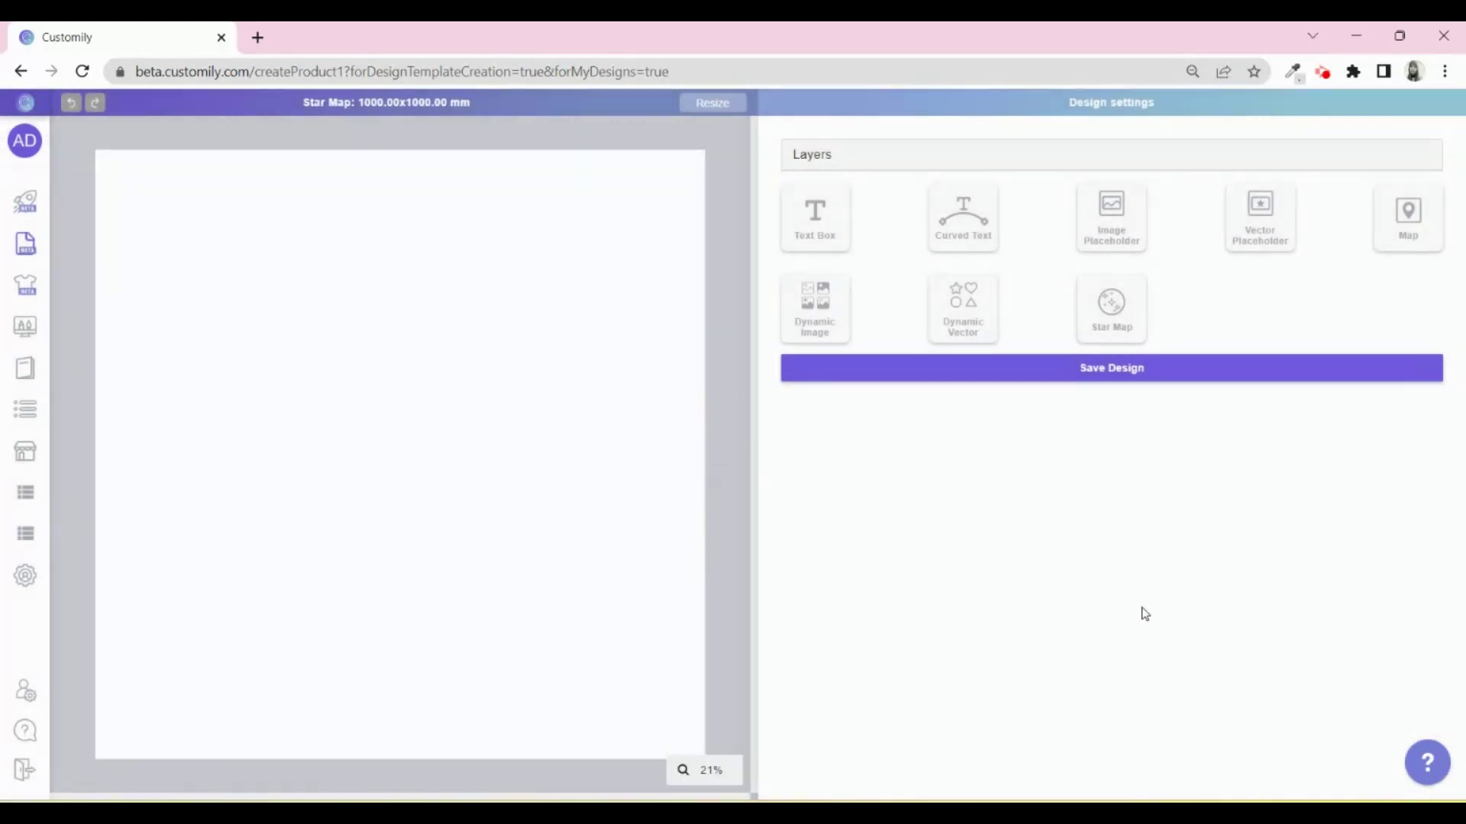
# Add a star map element and enlarge it to fill the 1000 × 1000 canvas
pyautogui.click(1116, 319)
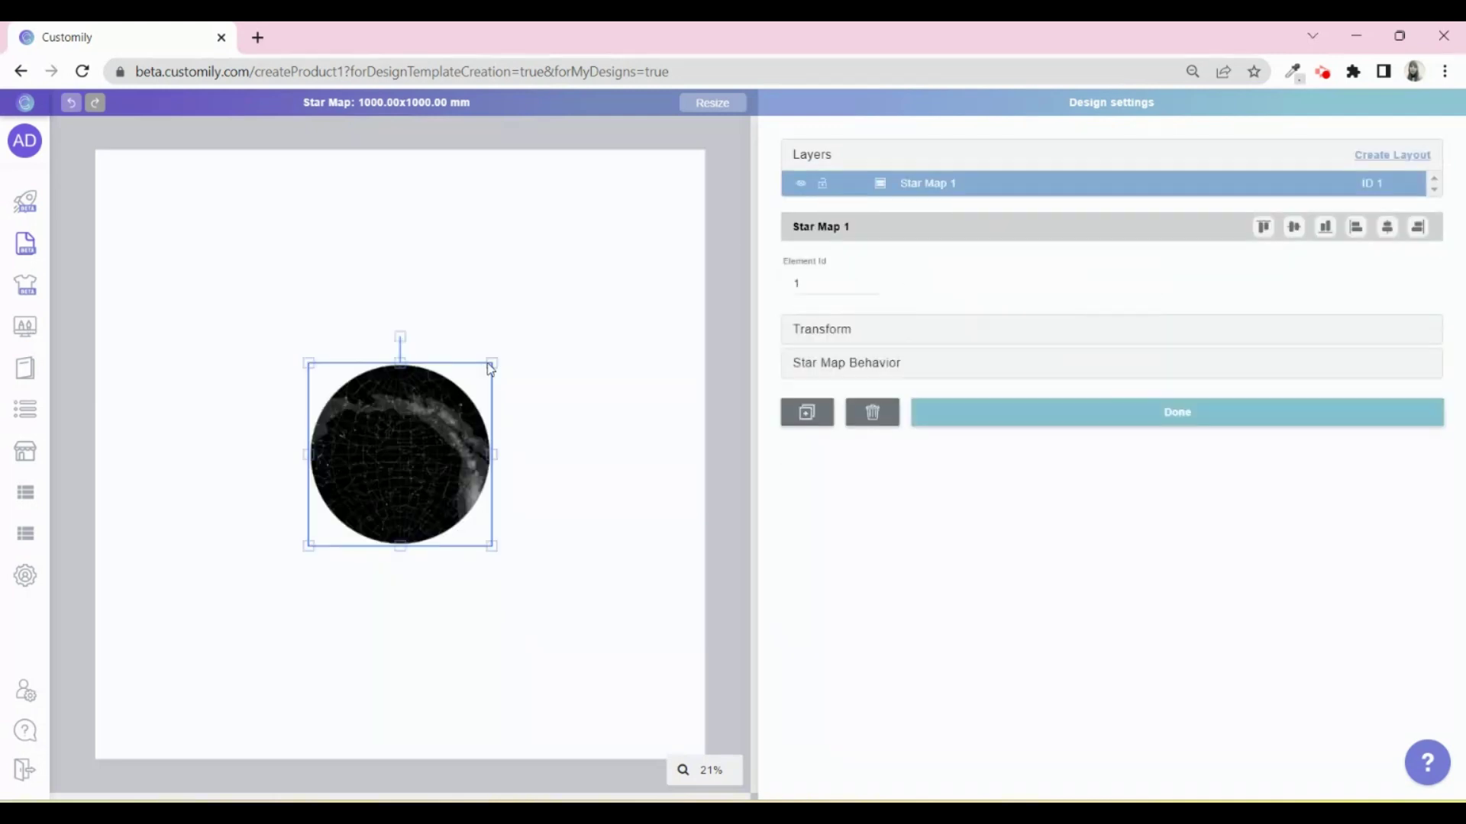
pyautogui.moveTo(490, 367); pyautogui.dragTo(657, 222)
pyautogui.moveTo(310, 538); pyautogui.dragTo(186, 615)
pyautogui.moveTo(603, 603); pyautogui.dragTo(632, 629)
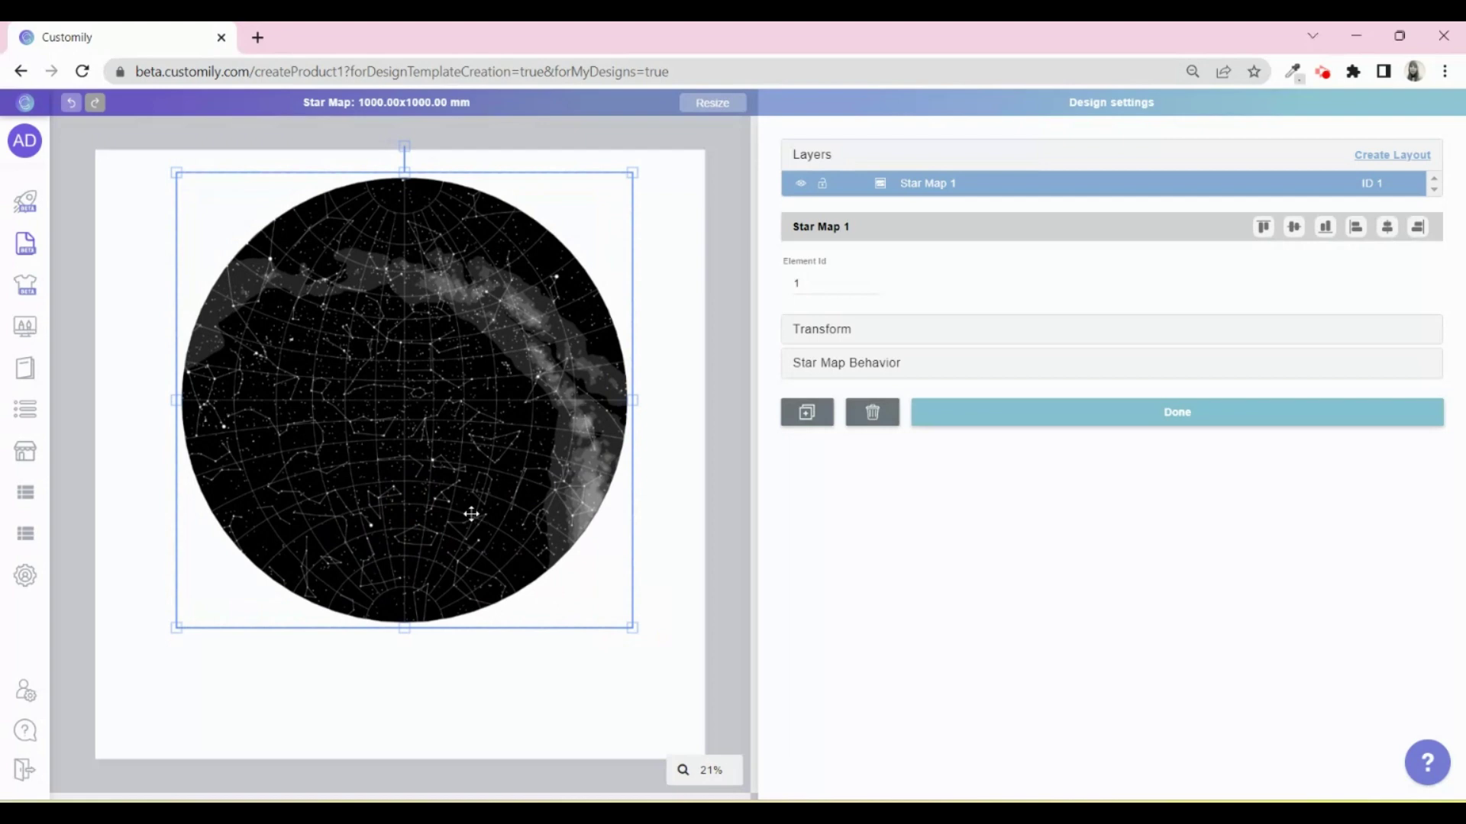
pyautogui.moveTo(471, 514); pyautogui.dragTo(465, 502)
# Set the star map's initial location to London and initial date to 13 April 2023
pyautogui.click(842, 363)
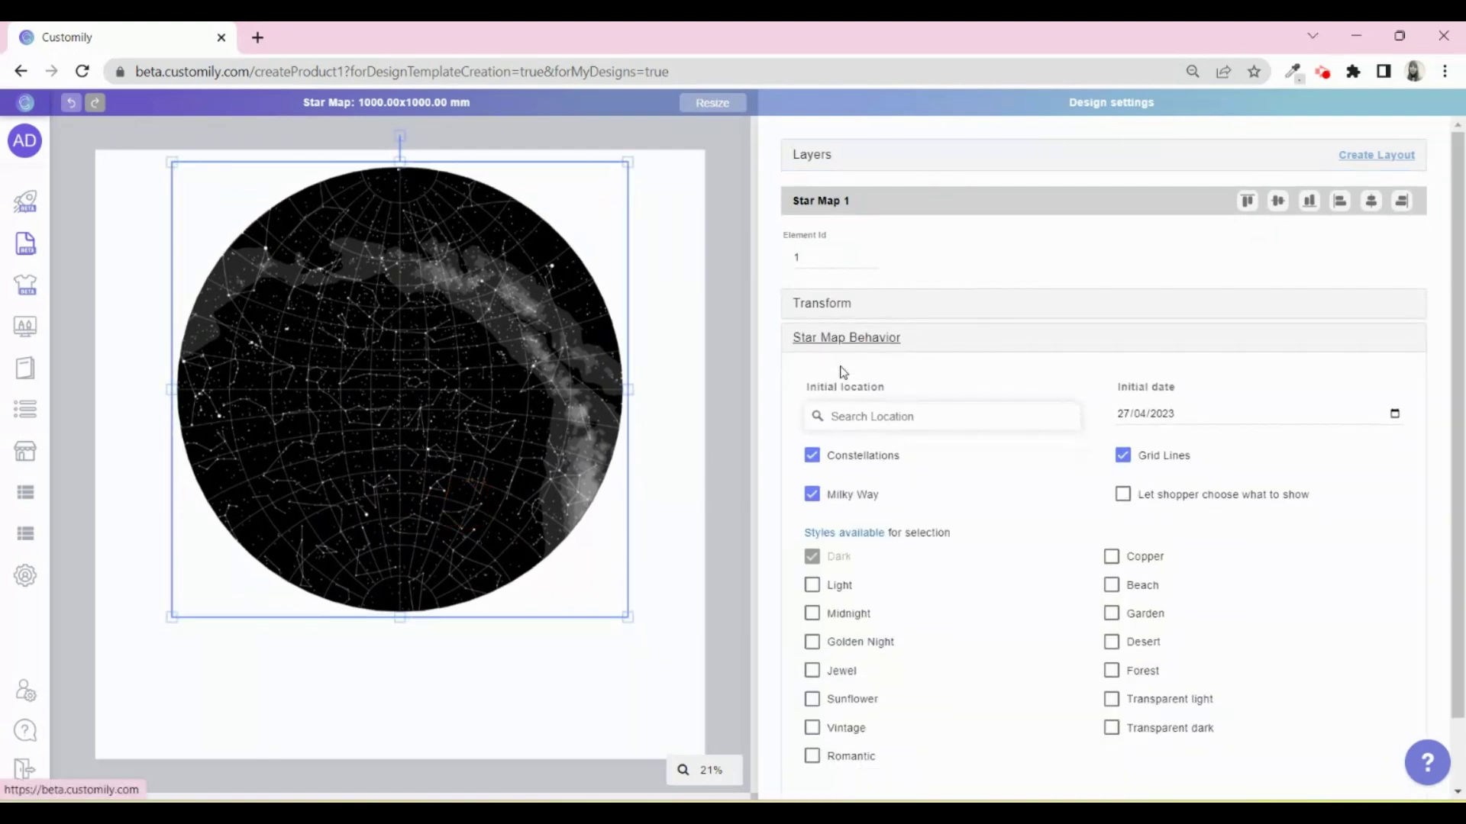
pyautogui.scroll(-2, 842, 372)
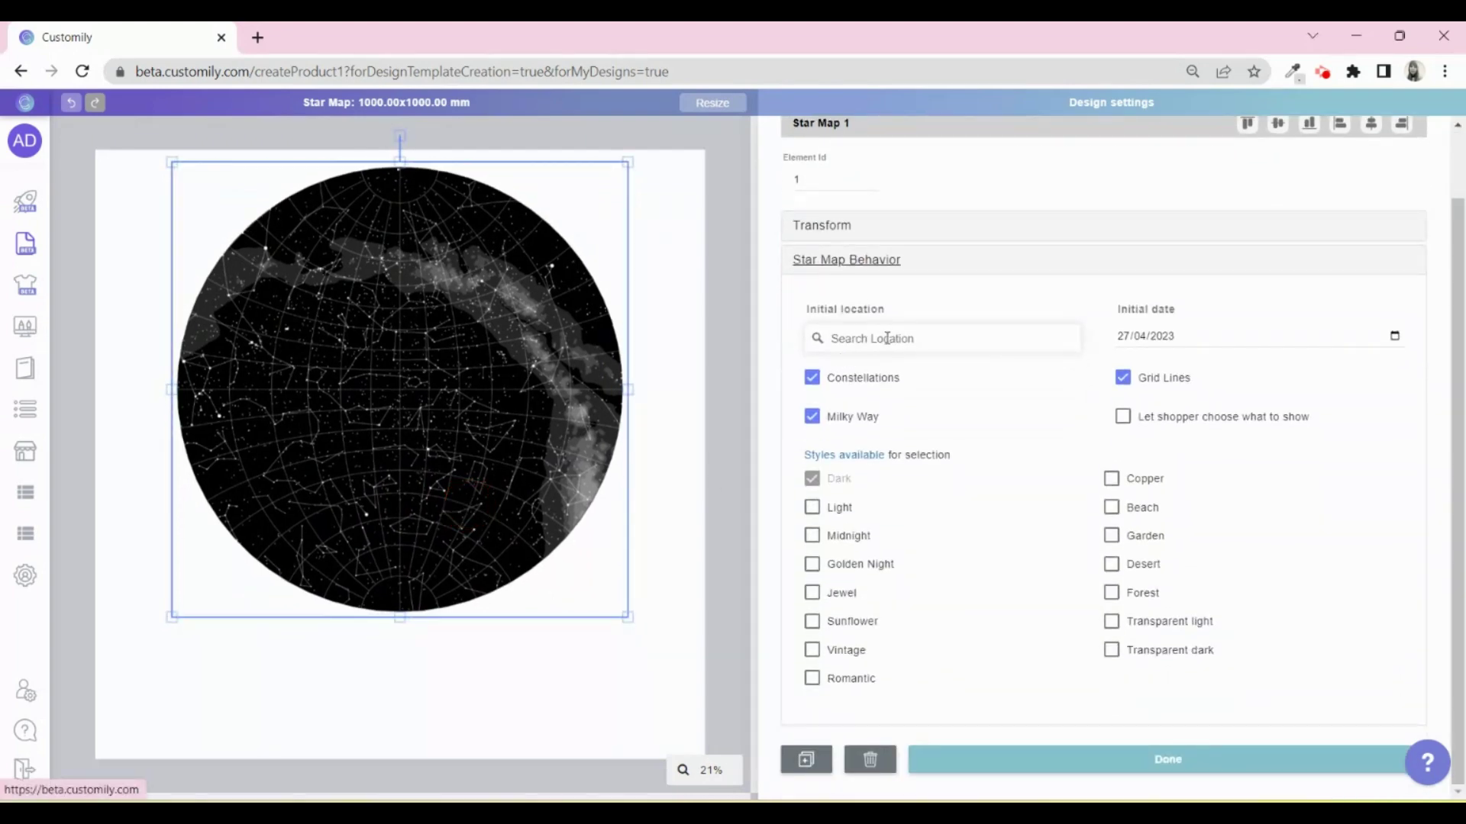
pyautogui.click(886, 337)
pyautogui.write('londre')
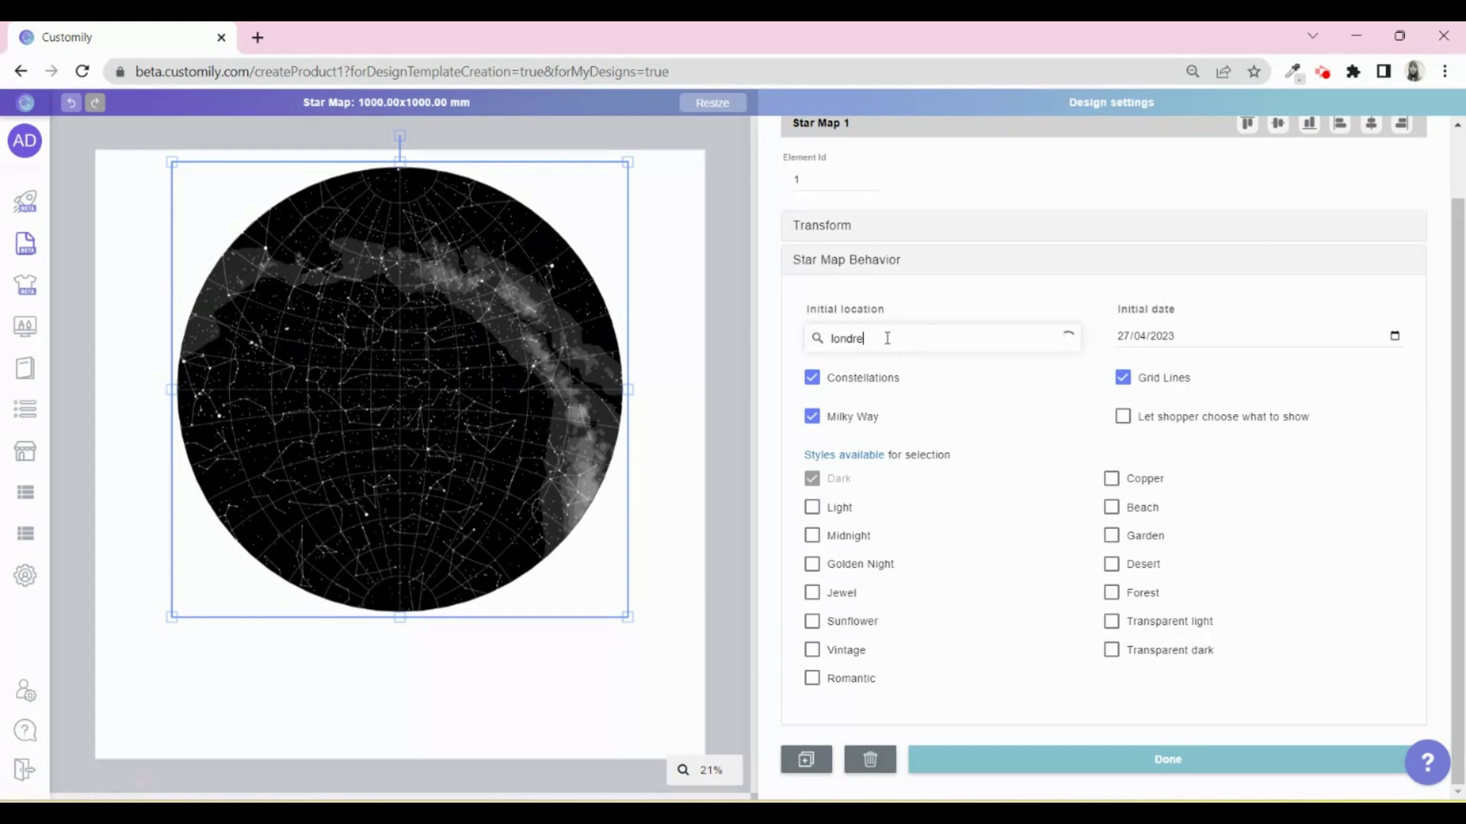
pyautogui.click(939, 378)
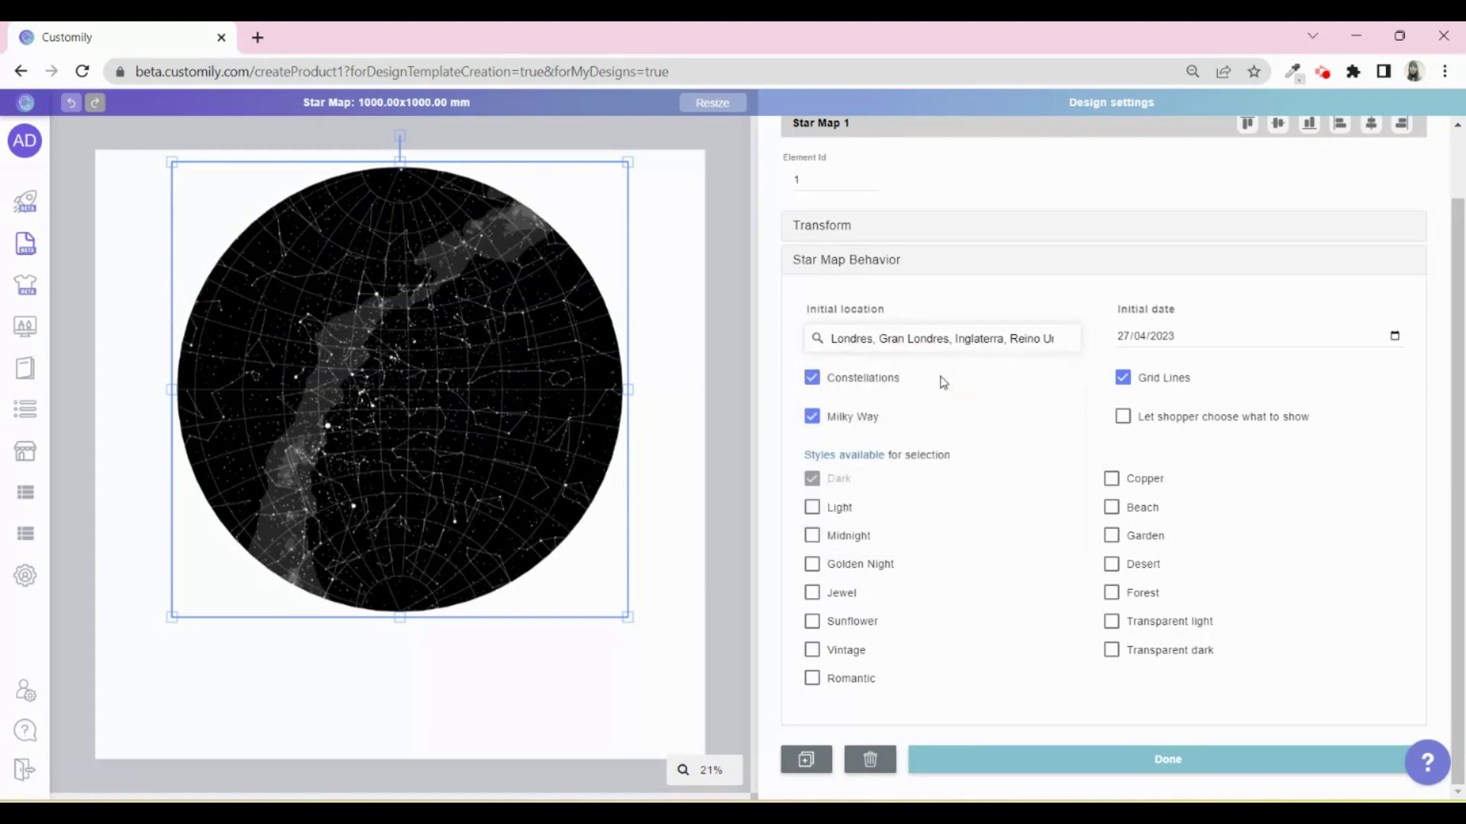
pyautogui.click(1138, 336)
pyautogui.click(1394, 336)
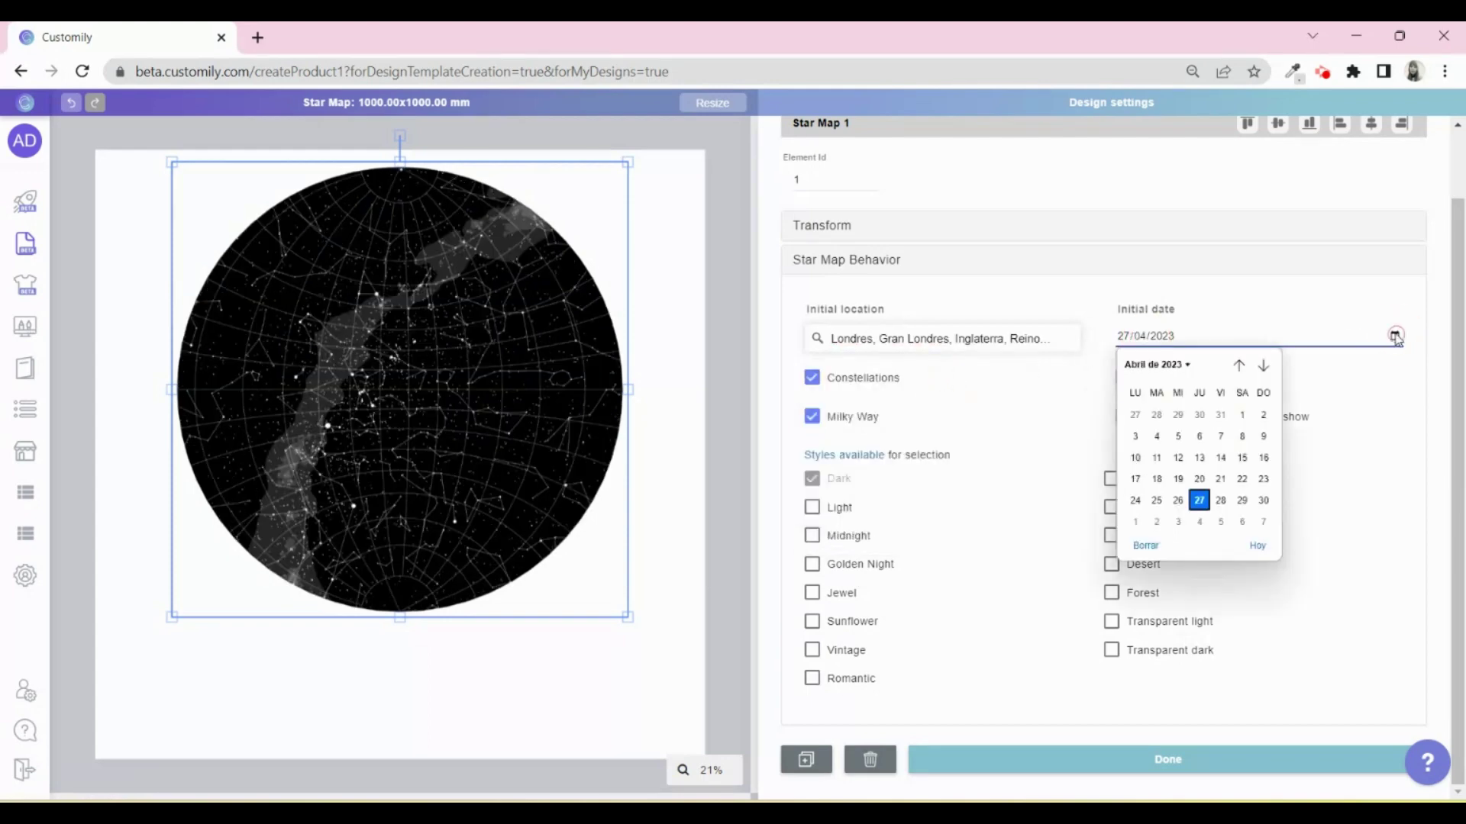
pyautogui.click(1200, 458)
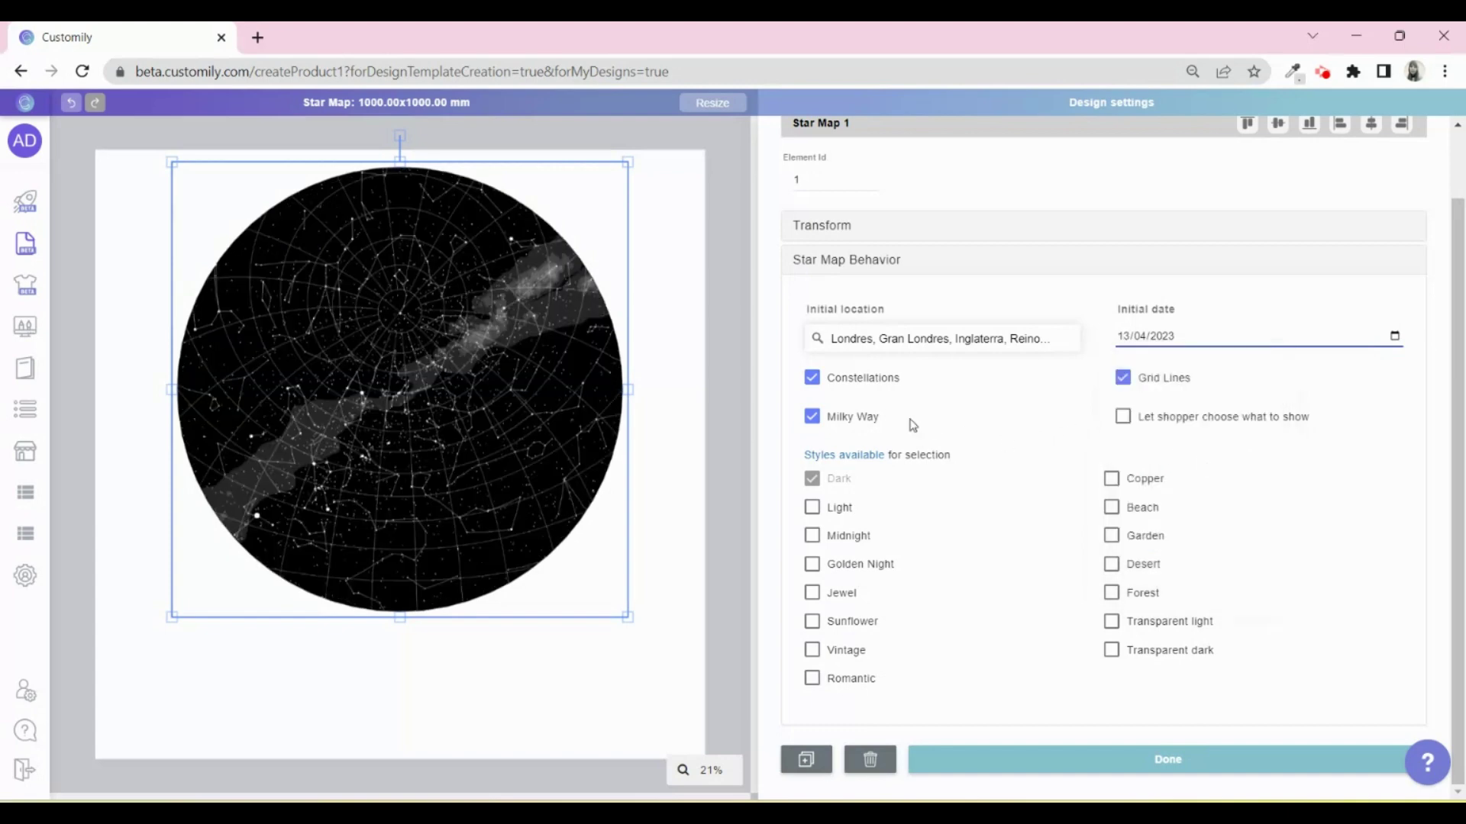
# Turn off constellations and the Milky Way, keep grid lines, and let shoppers choose what shows
pyautogui.click(812, 378)
pyautogui.click(812, 417)
pyautogui.click(1122, 380)
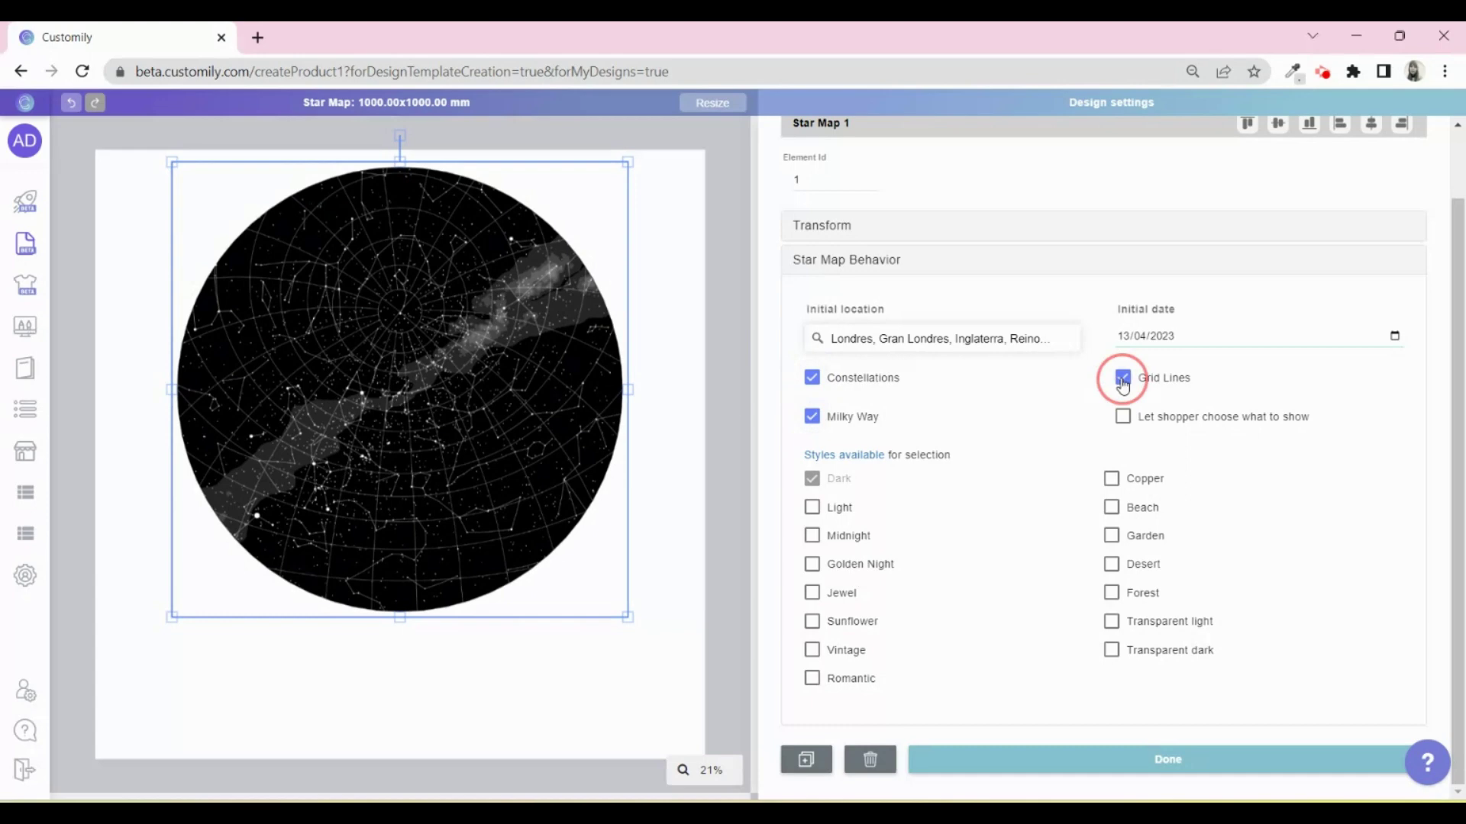
pyautogui.click(1122, 379)
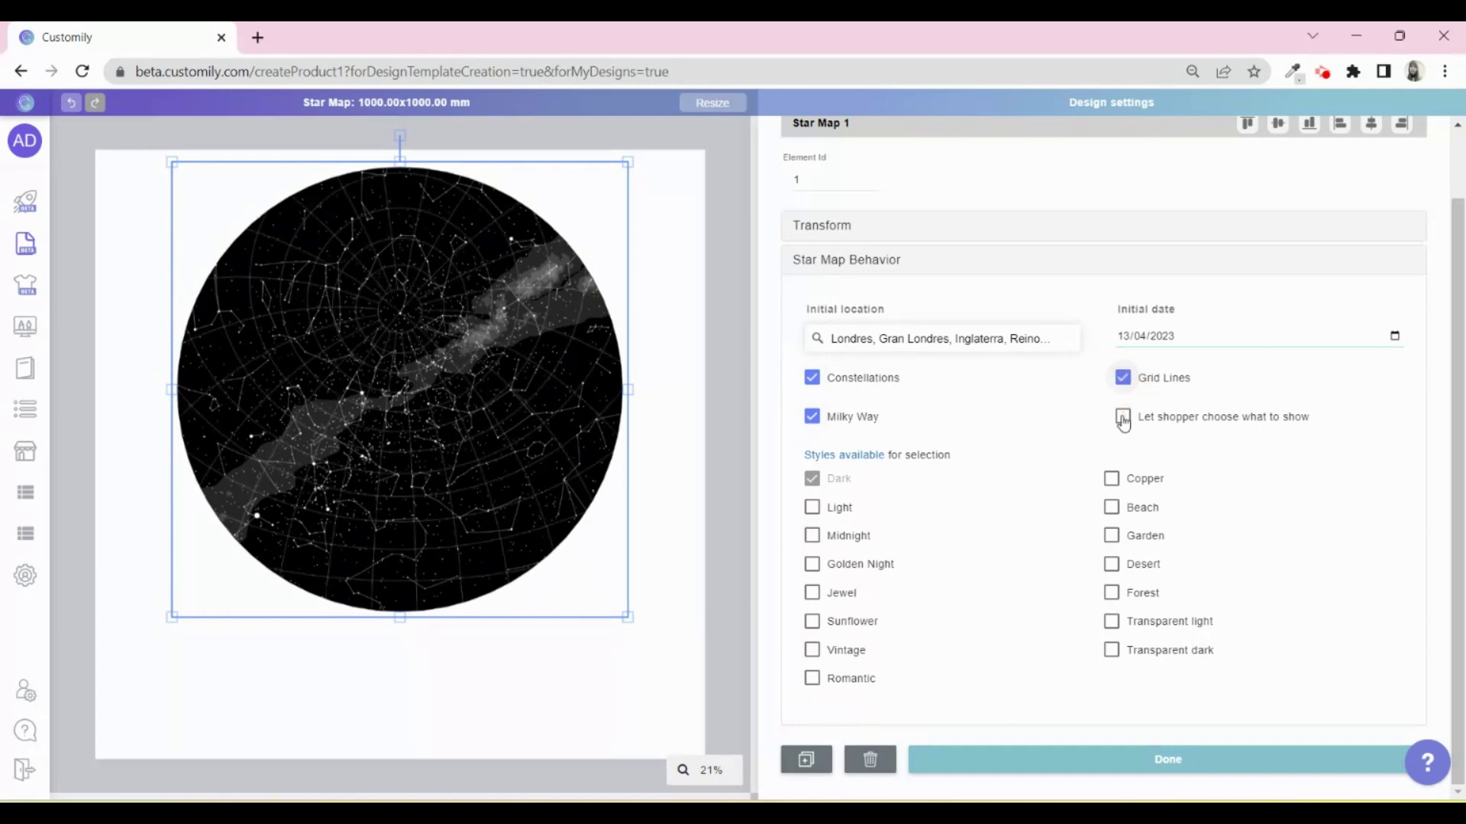
pyautogui.click(1122, 417)
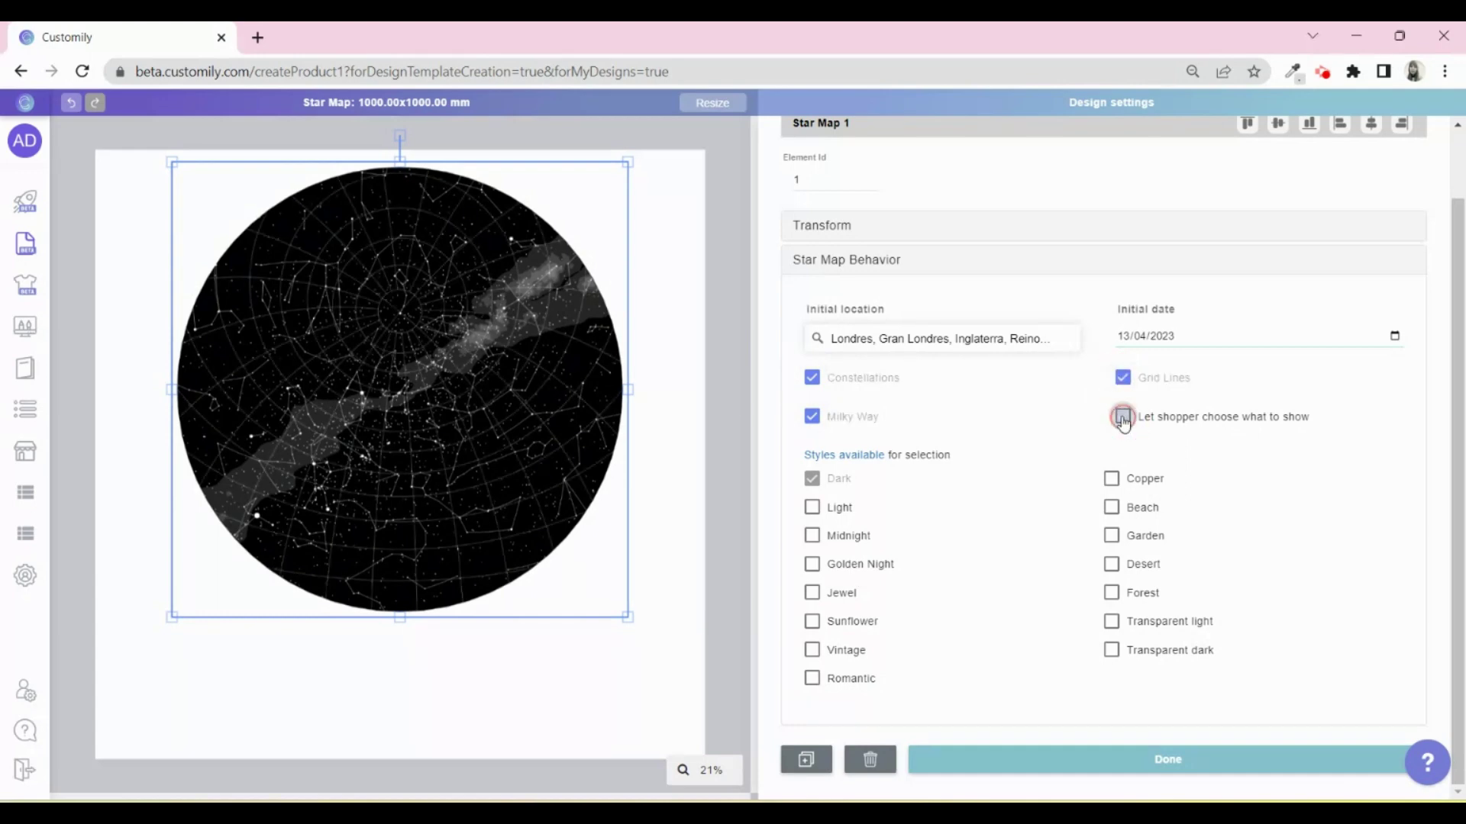
# Make every star map style available to shoppers, from Light and Midnight through Transparent dark
pyautogui.click(813, 508)
pyautogui.click(812, 536)
pyautogui.click(812, 563)
pyautogui.click(811, 592)
pyautogui.click(812, 622)
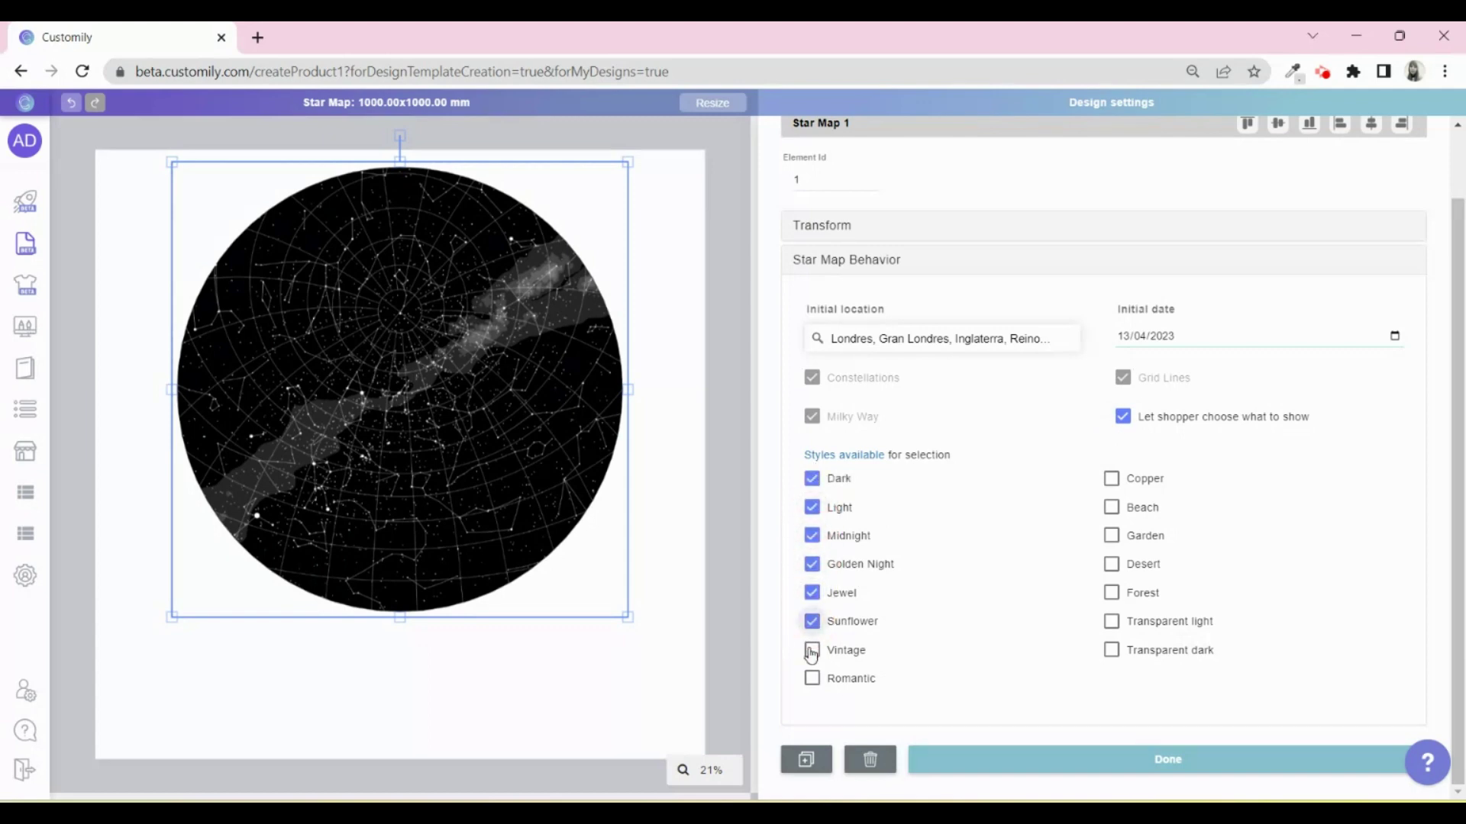
pyautogui.click(812, 651)
pyautogui.click(812, 679)
pyautogui.click(1110, 479)
pyautogui.click(1110, 508)
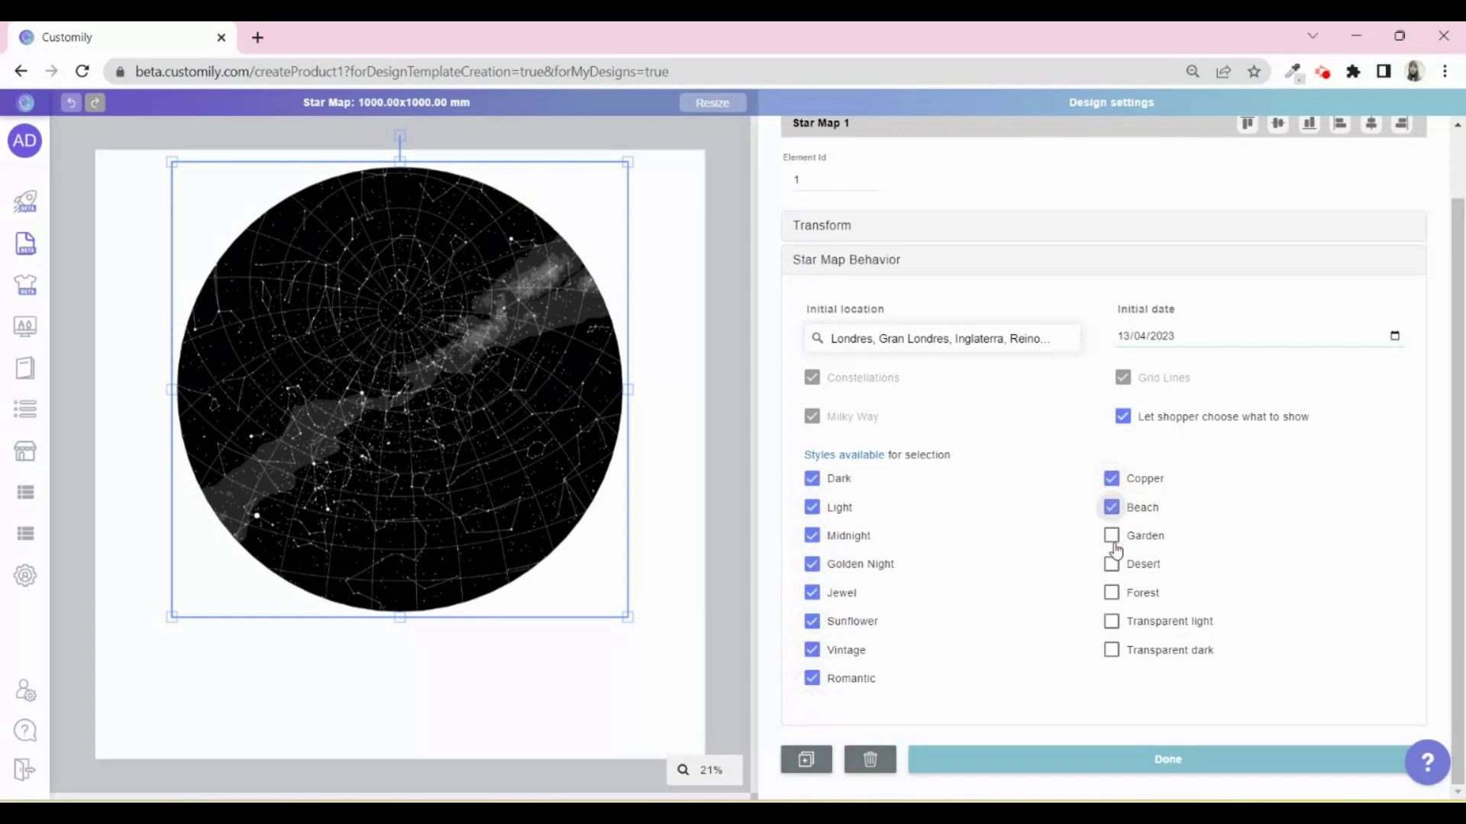
pyautogui.click(1110, 536)
pyautogui.click(1111, 564)
pyautogui.click(1111, 592)
pyautogui.click(1110, 620)
pyautogui.click(1111, 650)
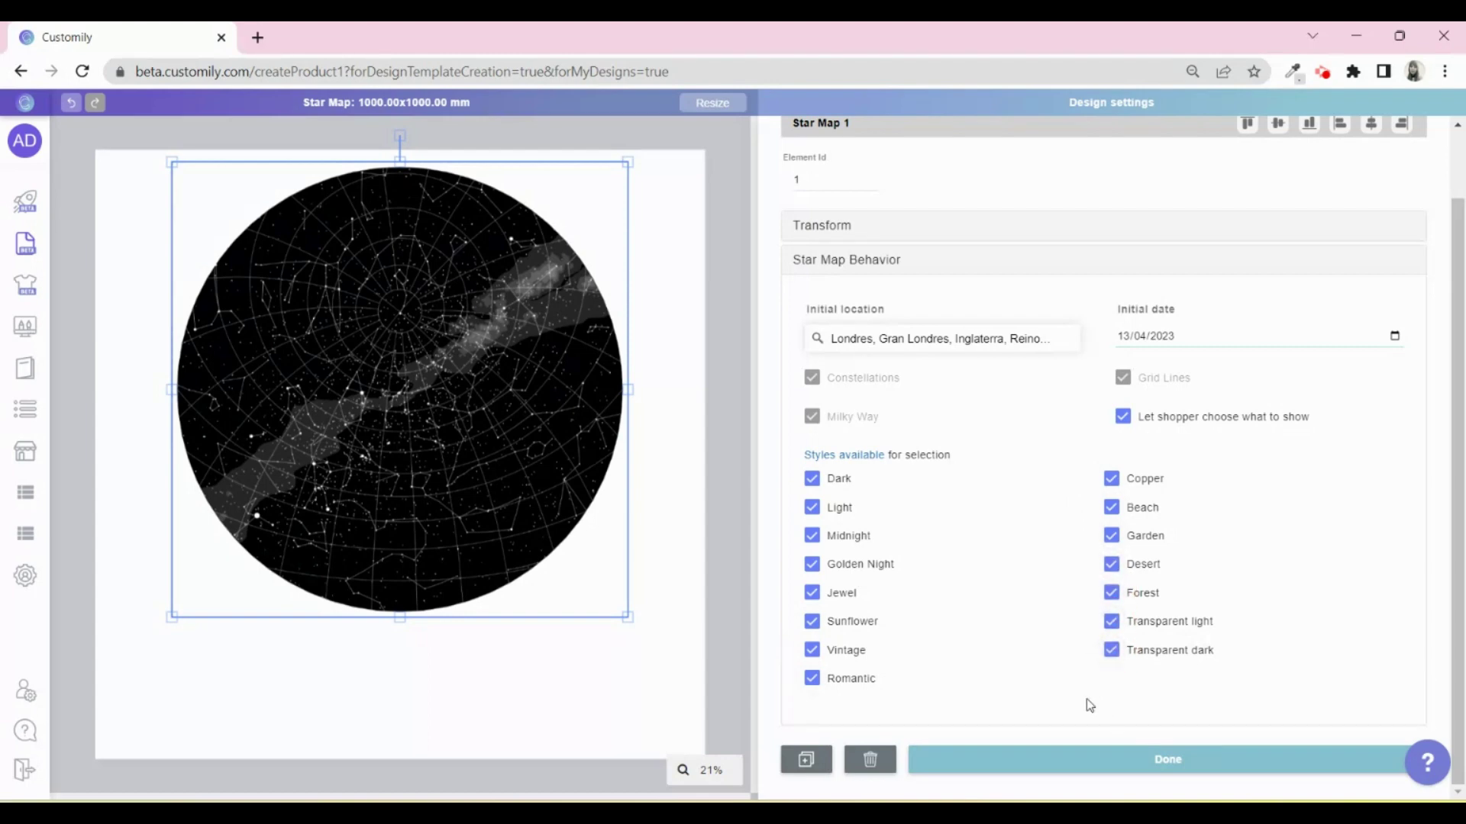
# Add a text box beneath the star map in the BIMBEY font with a larger maximum size
pyautogui.click(1130, 761)
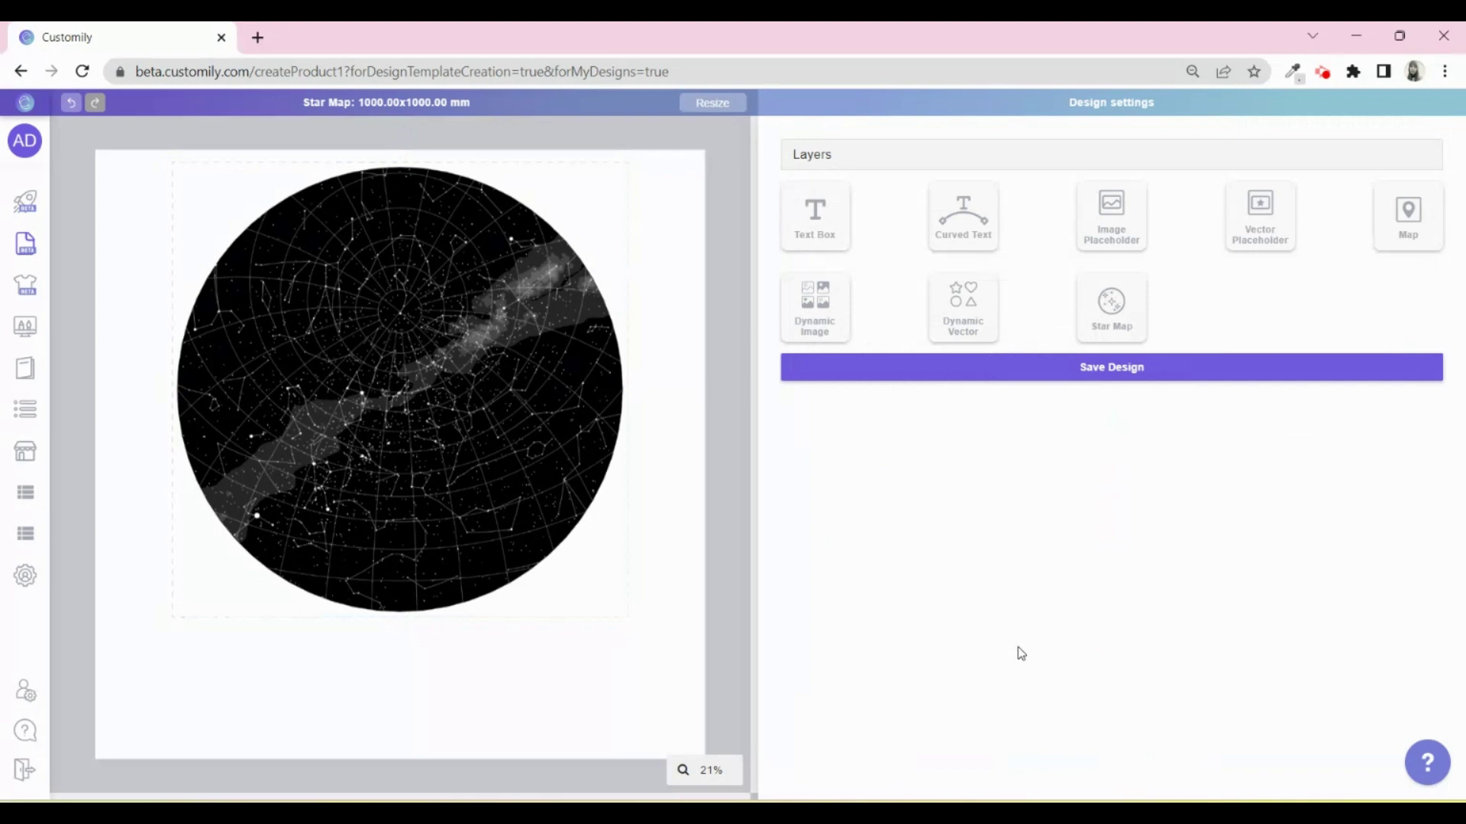
pyautogui.click(820, 223)
pyautogui.moveTo(398, 452)
pyautogui.mouseDown()
pyautogui.moveTo(346, 642)
pyautogui.moveTo(562, 661)
pyautogui.mouseUp()
pyautogui.click(821, 337)
pyautogui.click(982, 393)
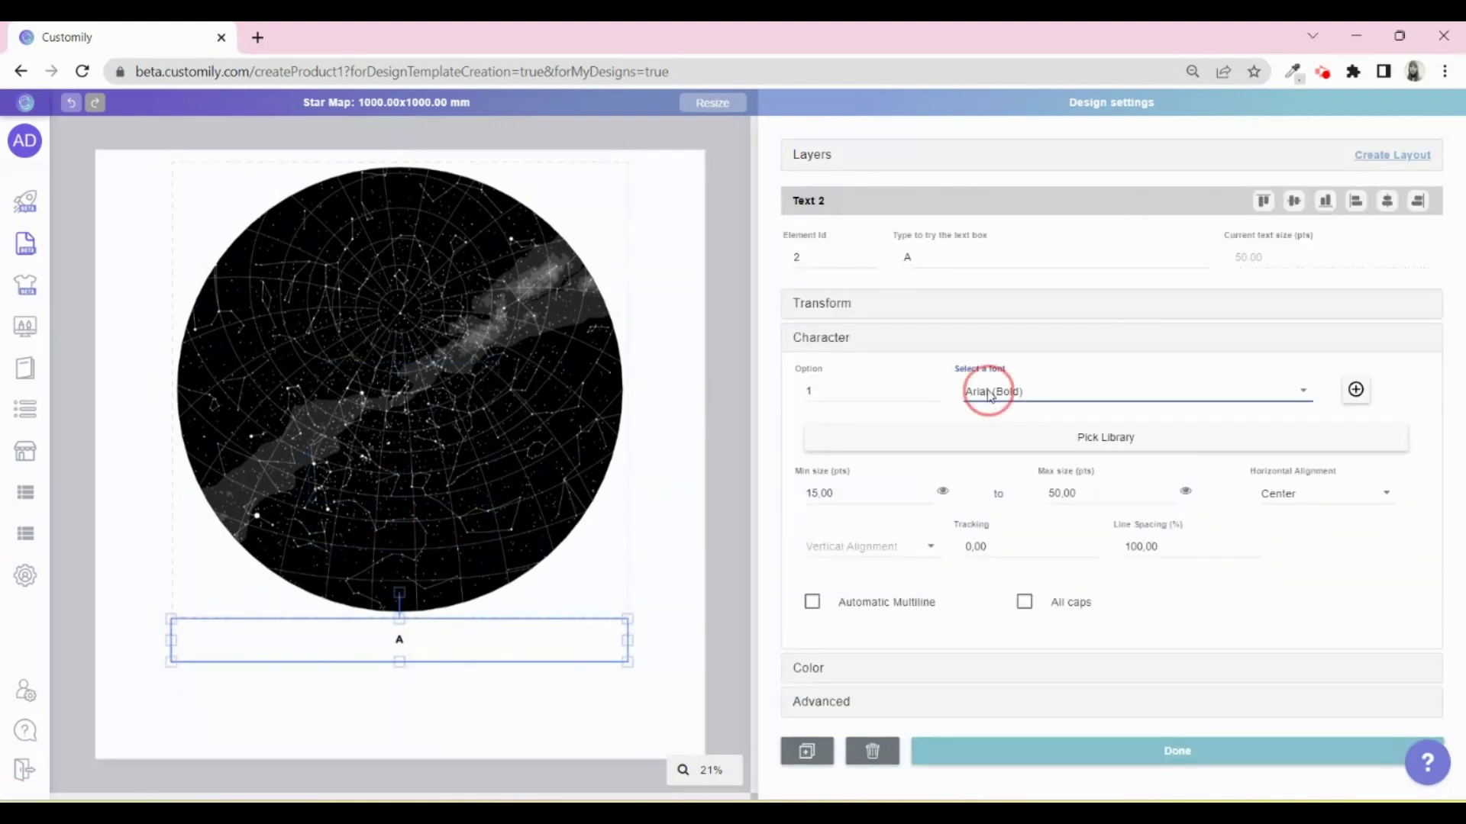
pyautogui.scroll(-5, 1046, 412)
pyautogui.click(1049, 434)
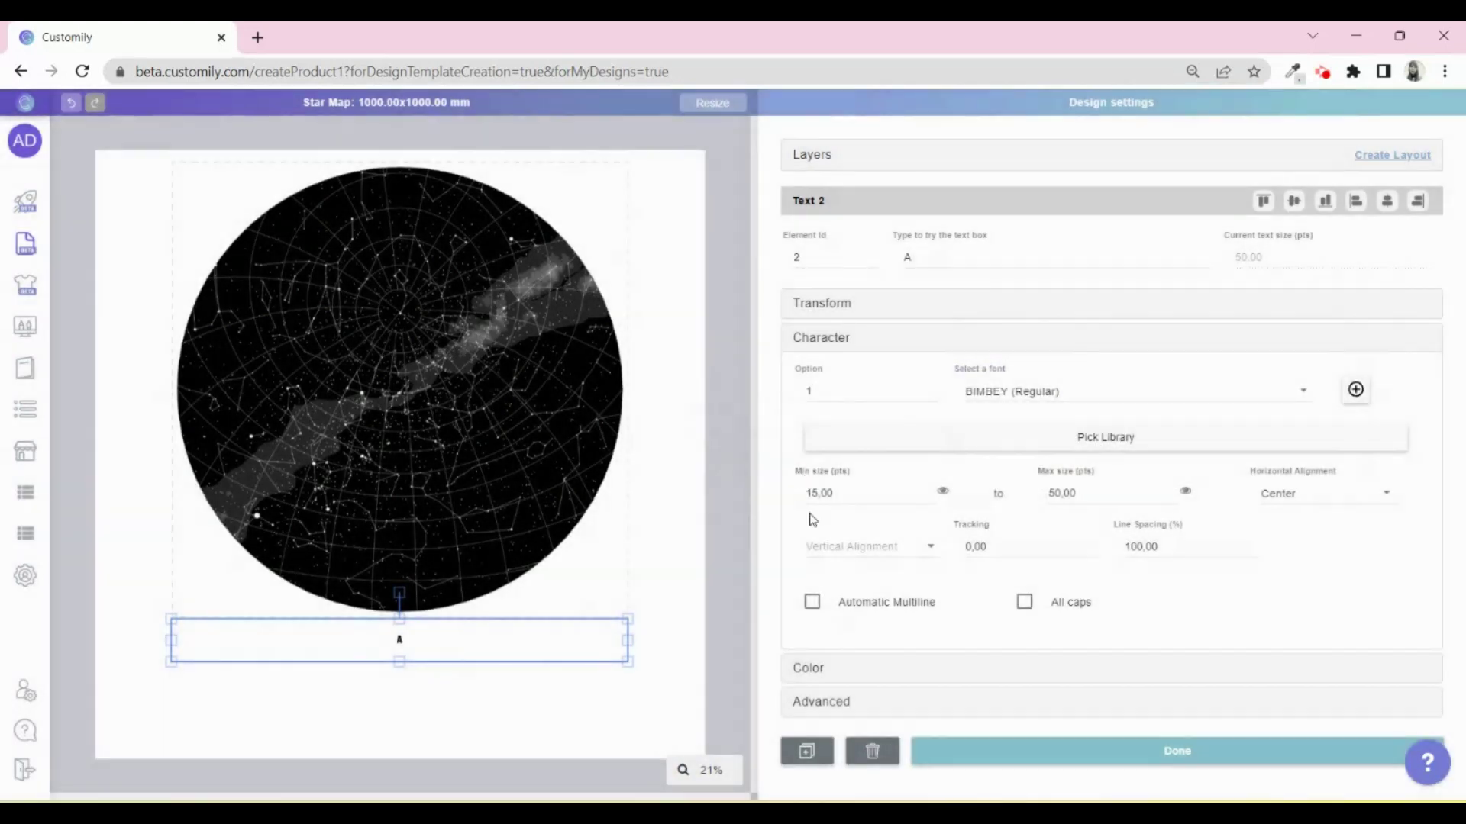
pyautogui.doubleClick(1065, 493)
pyautogui.write('100')
pyautogui.click(844, 492)
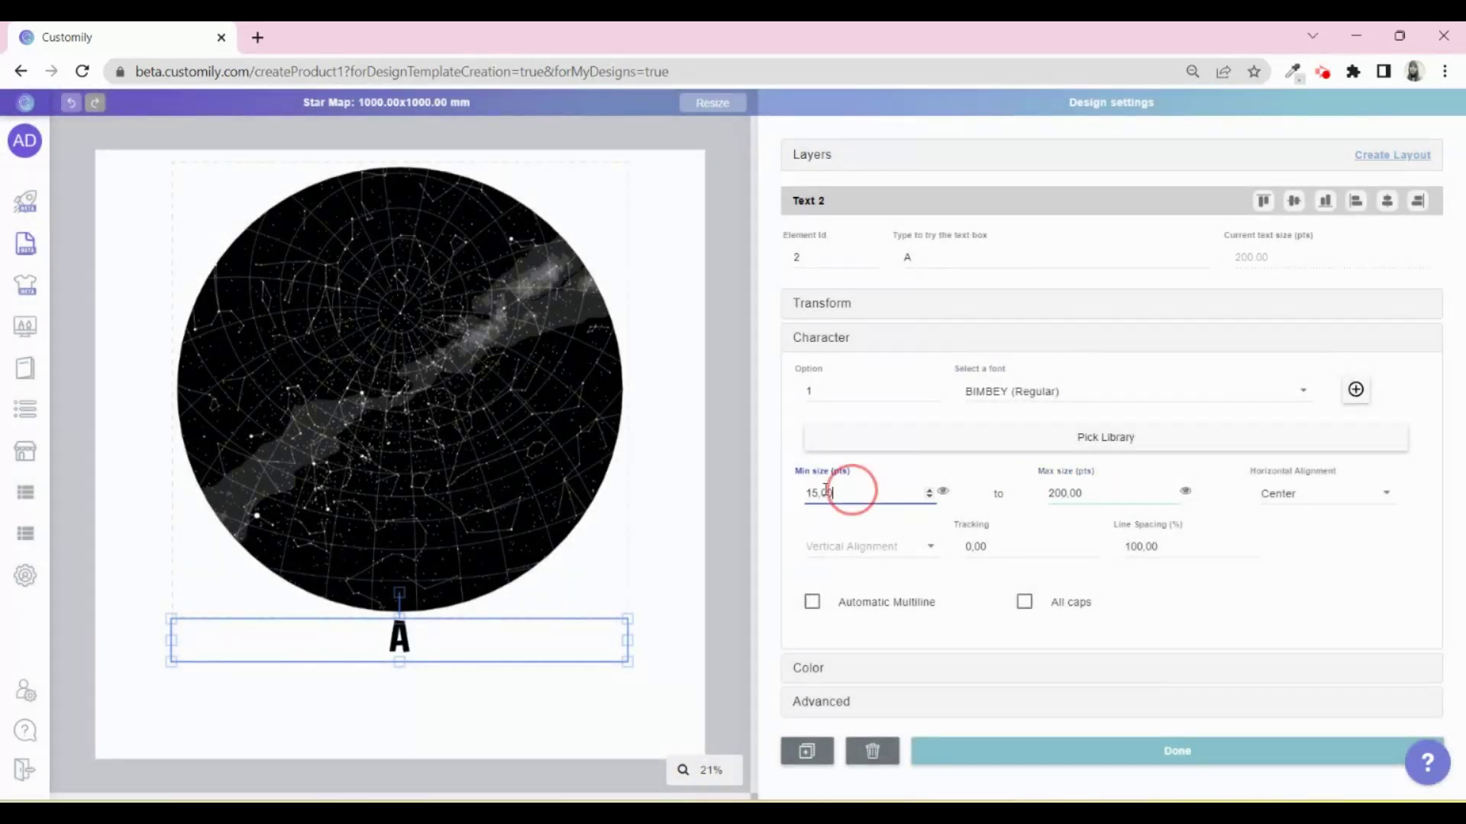
# Give the text a khaki fill colour
pyautogui.click(807, 668)
pyautogui.click(922, 448)
pyautogui.doubleClick(1183, 284)
pyautogui.hotkey('ctrl', 'v')
pyautogui.click(1180, 419)
# Duplicate the text line twice into three stacked lines and save the Star Map design
pyautogui.click(798, 481)
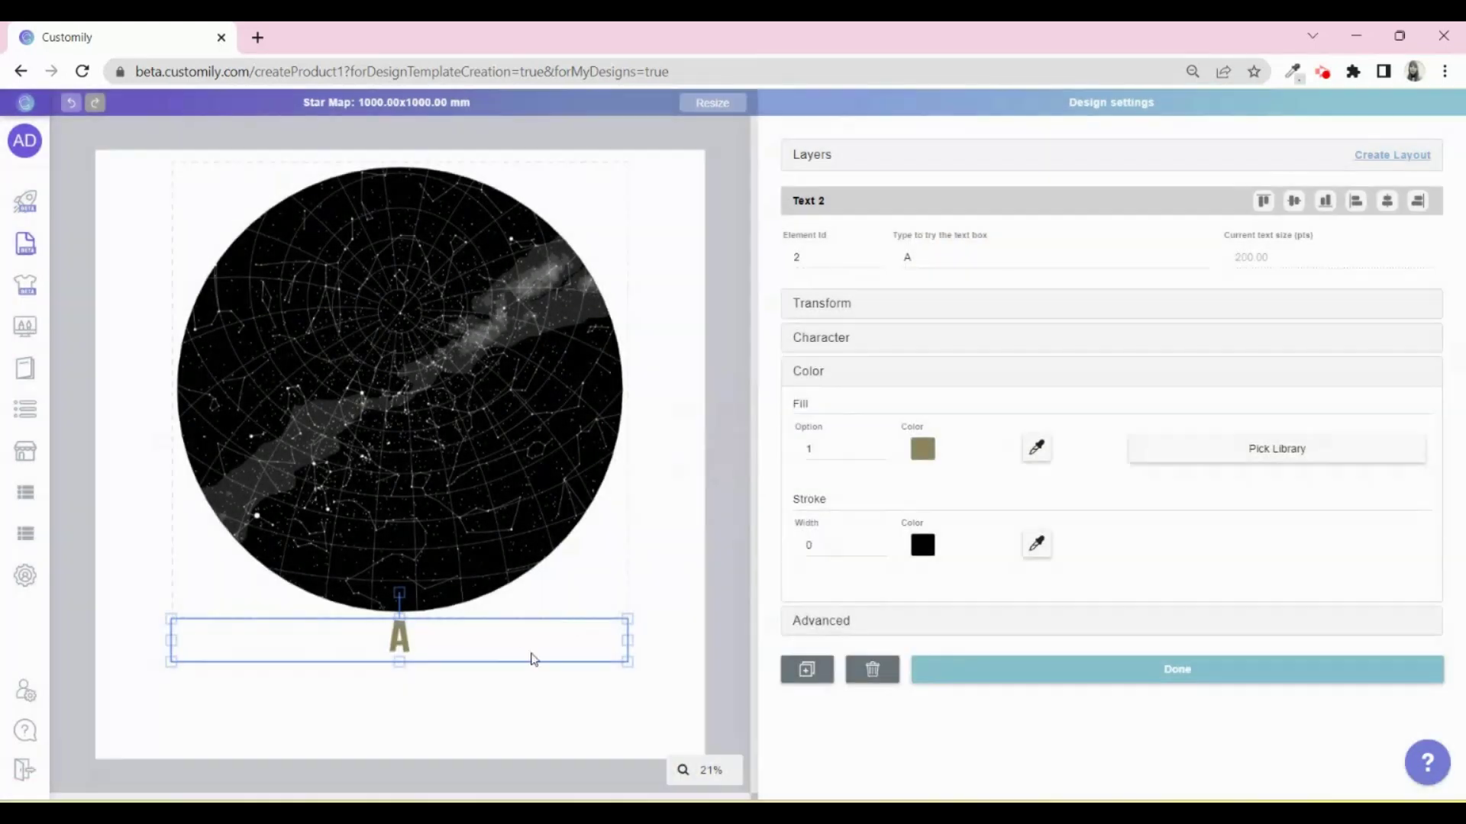
pyautogui.moveTo(530, 641); pyautogui.dragTo(523, 726)
pyautogui.hotkey('ctrl', 'v')
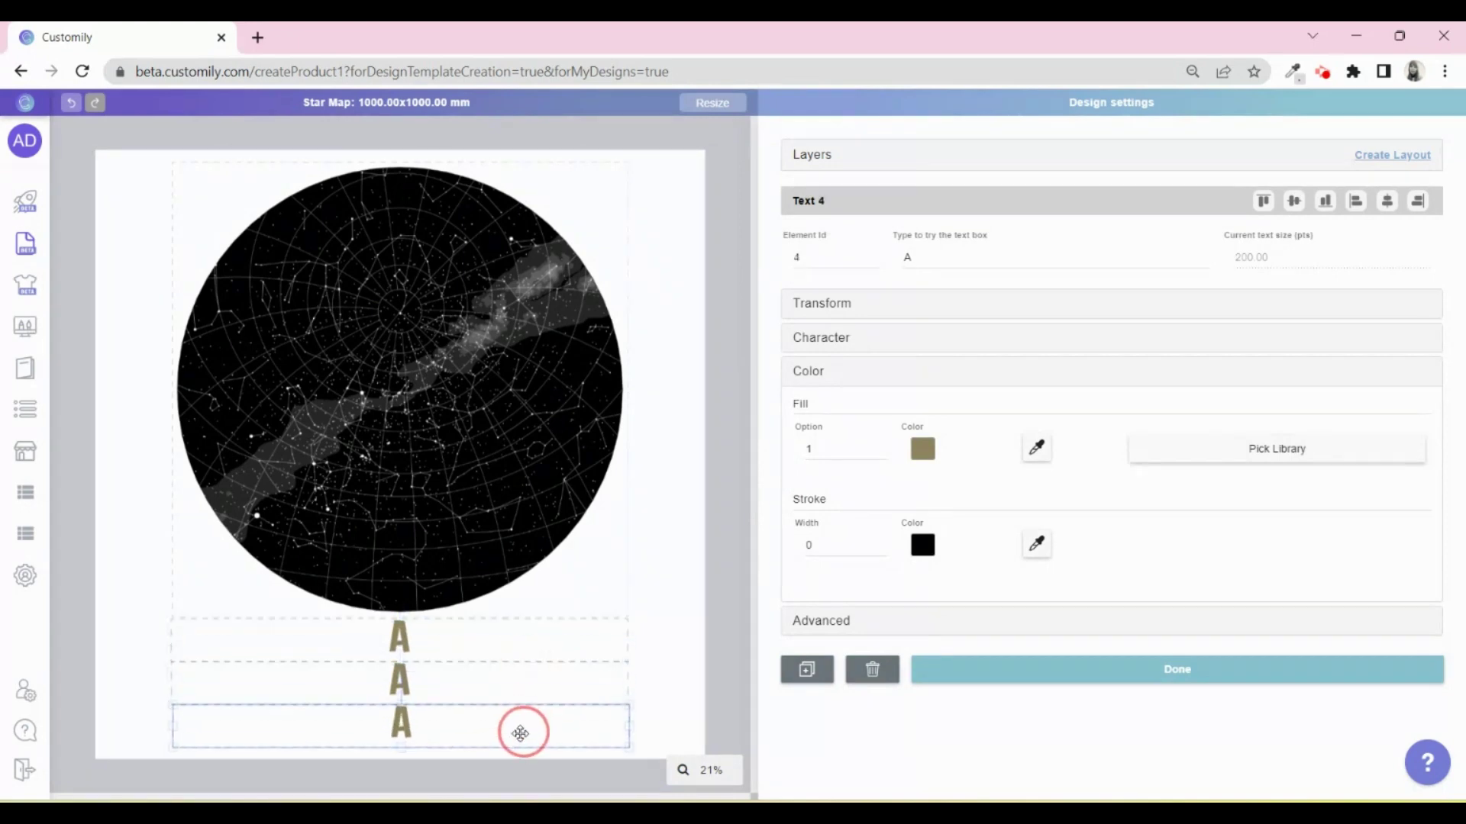
pyautogui.click(501, 684)
pyautogui.click(676, 621)
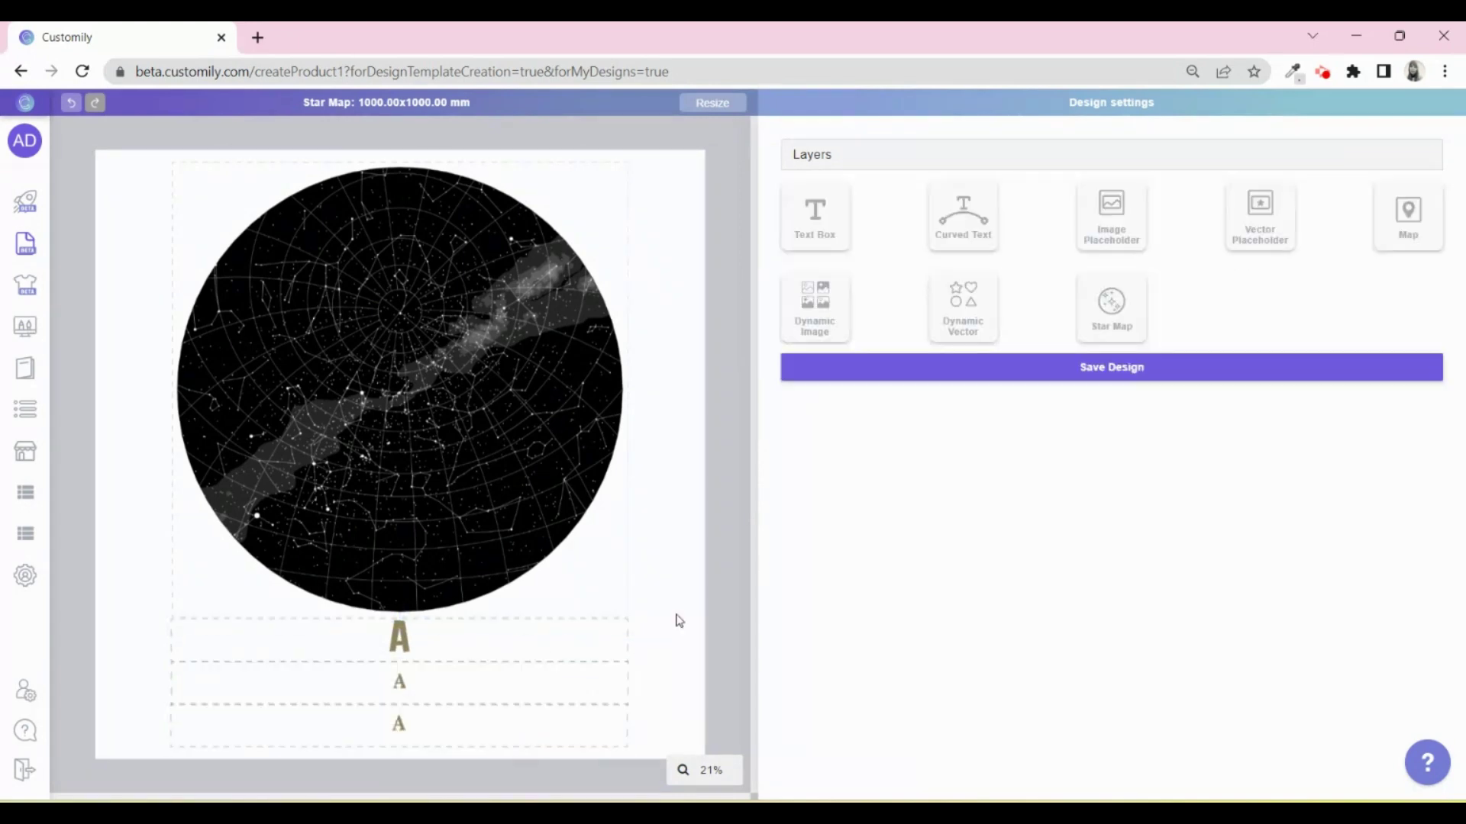
pyautogui.click(1099, 368)
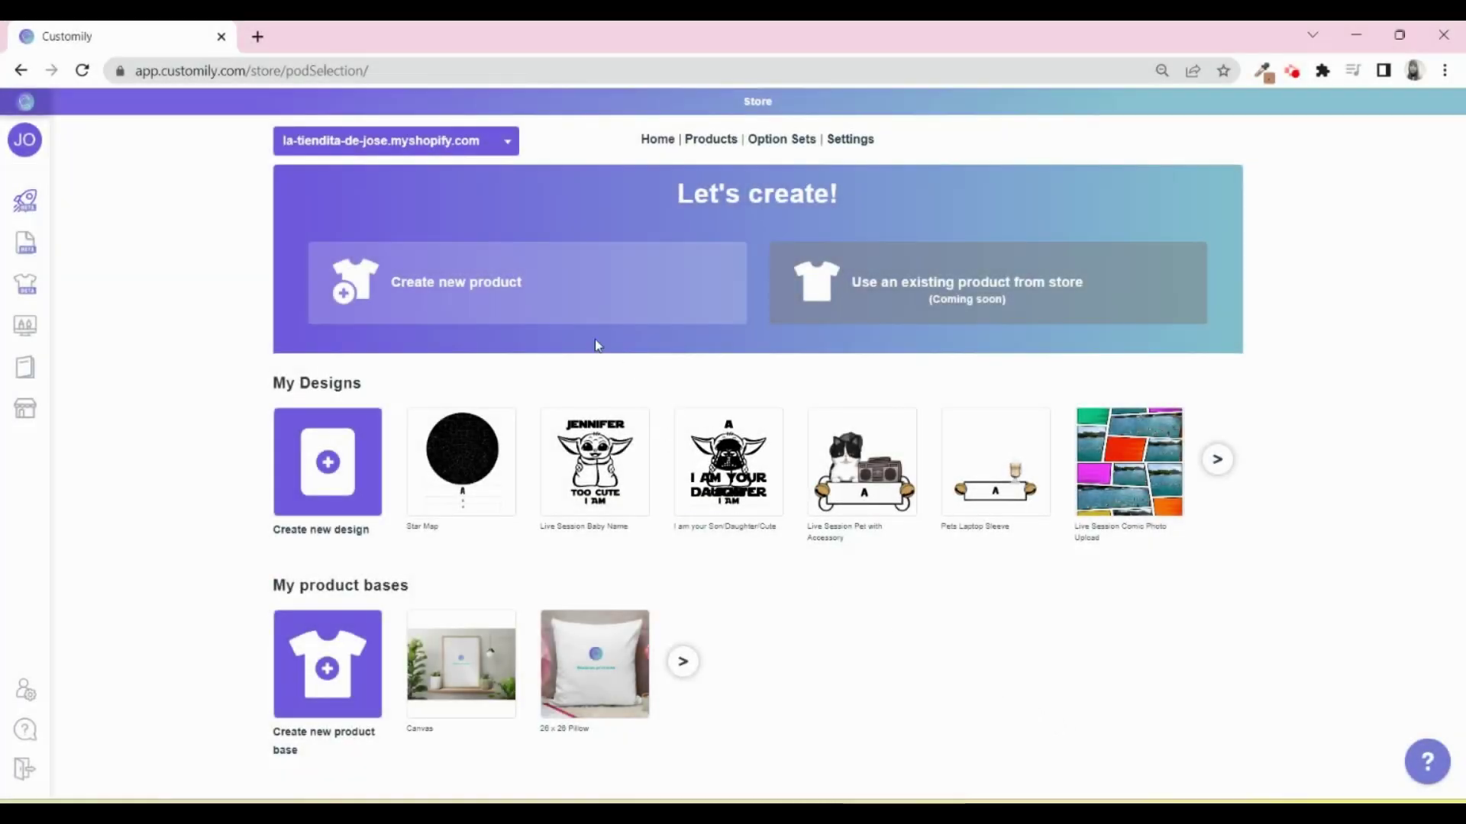
# Create a new product from the Canvas base and apply the saved Star Map design
pyautogui.click(544, 311)
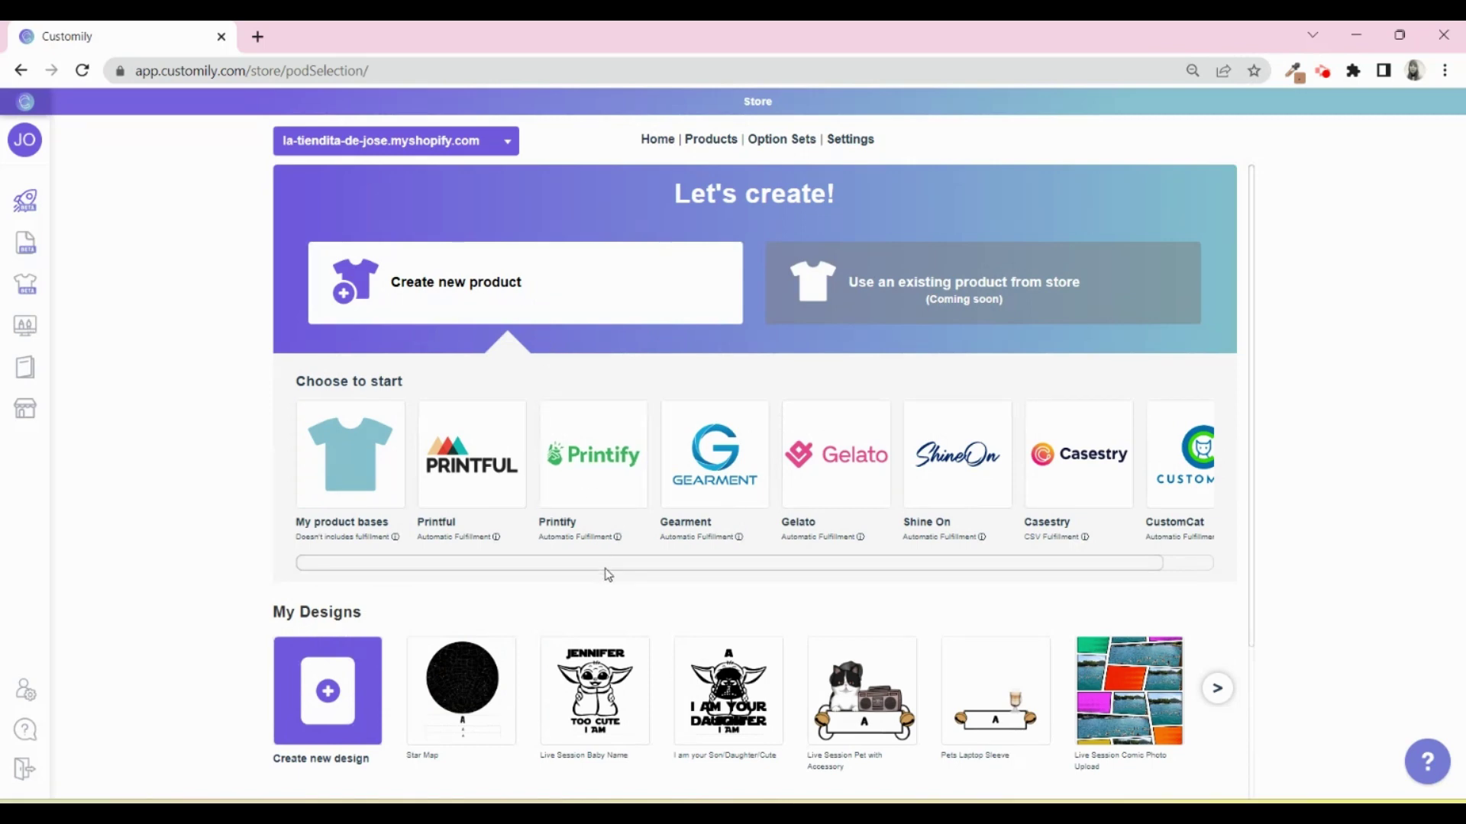
pyautogui.moveTo(608, 568); pyautogui.dragTo(695, 585)
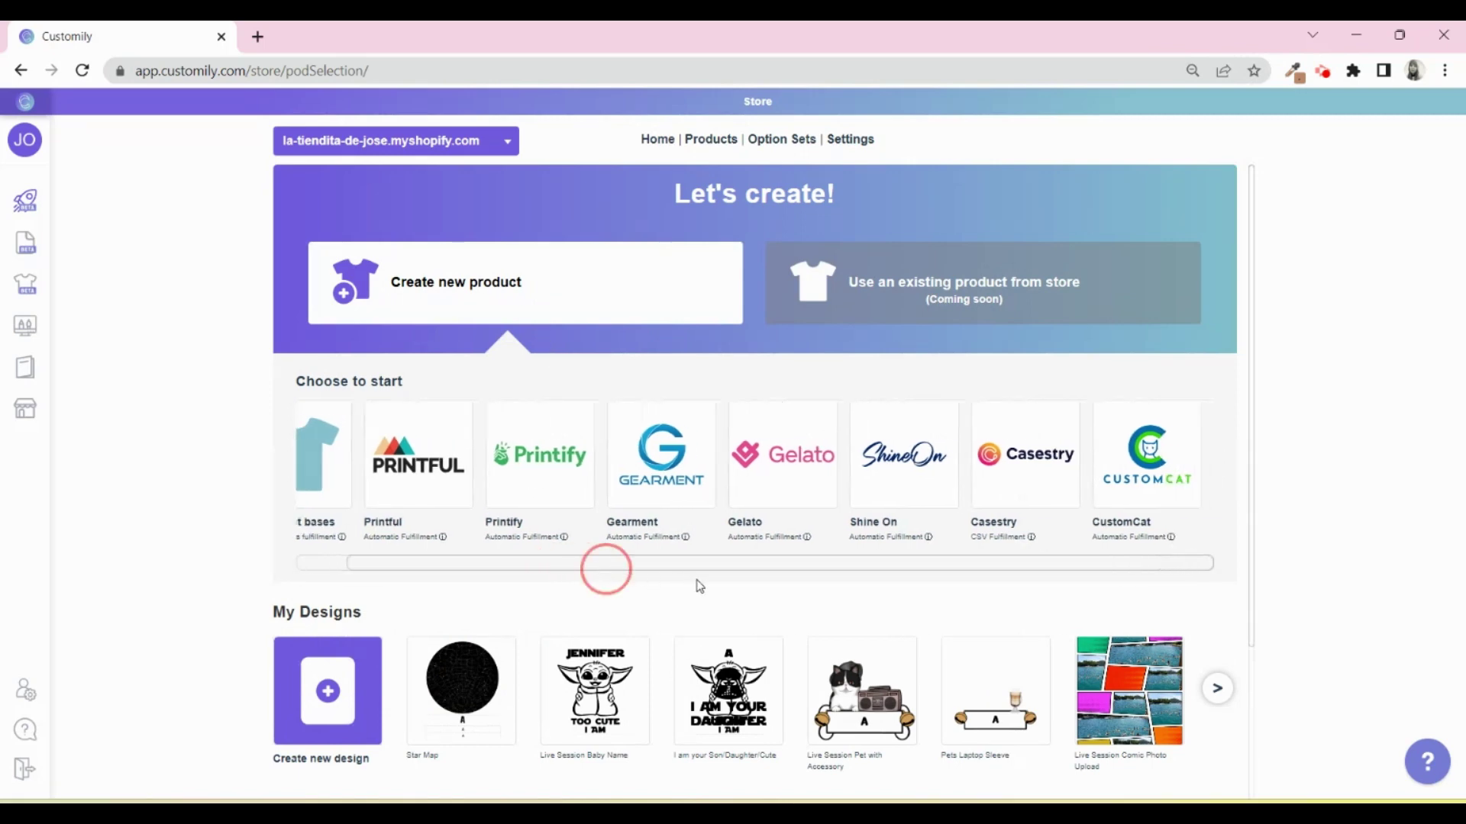
pyautogui.moveTo(659, 586); pyautogui.dragTo(584, 578)
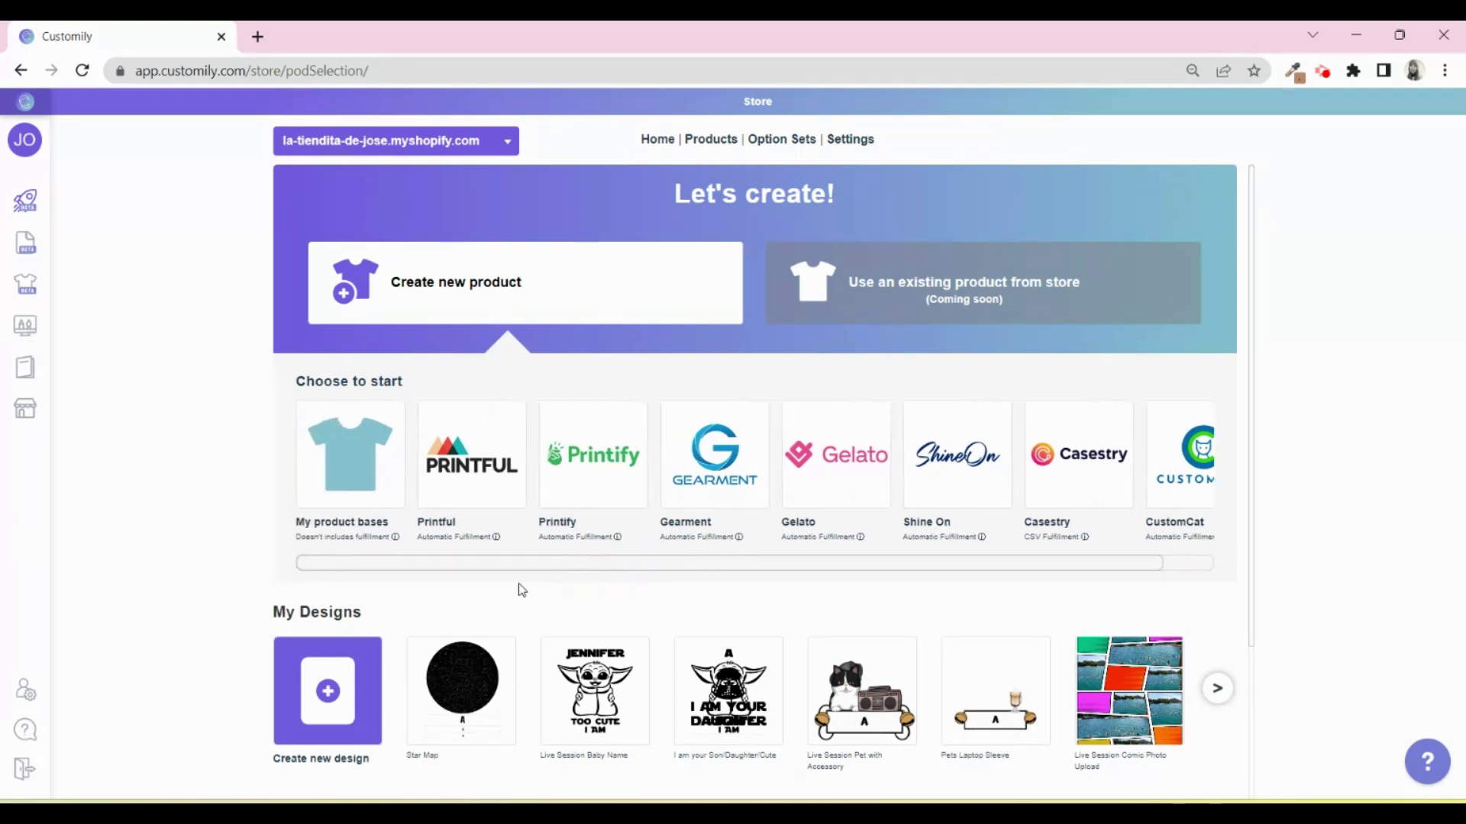
pyautogui.click(338, 454)
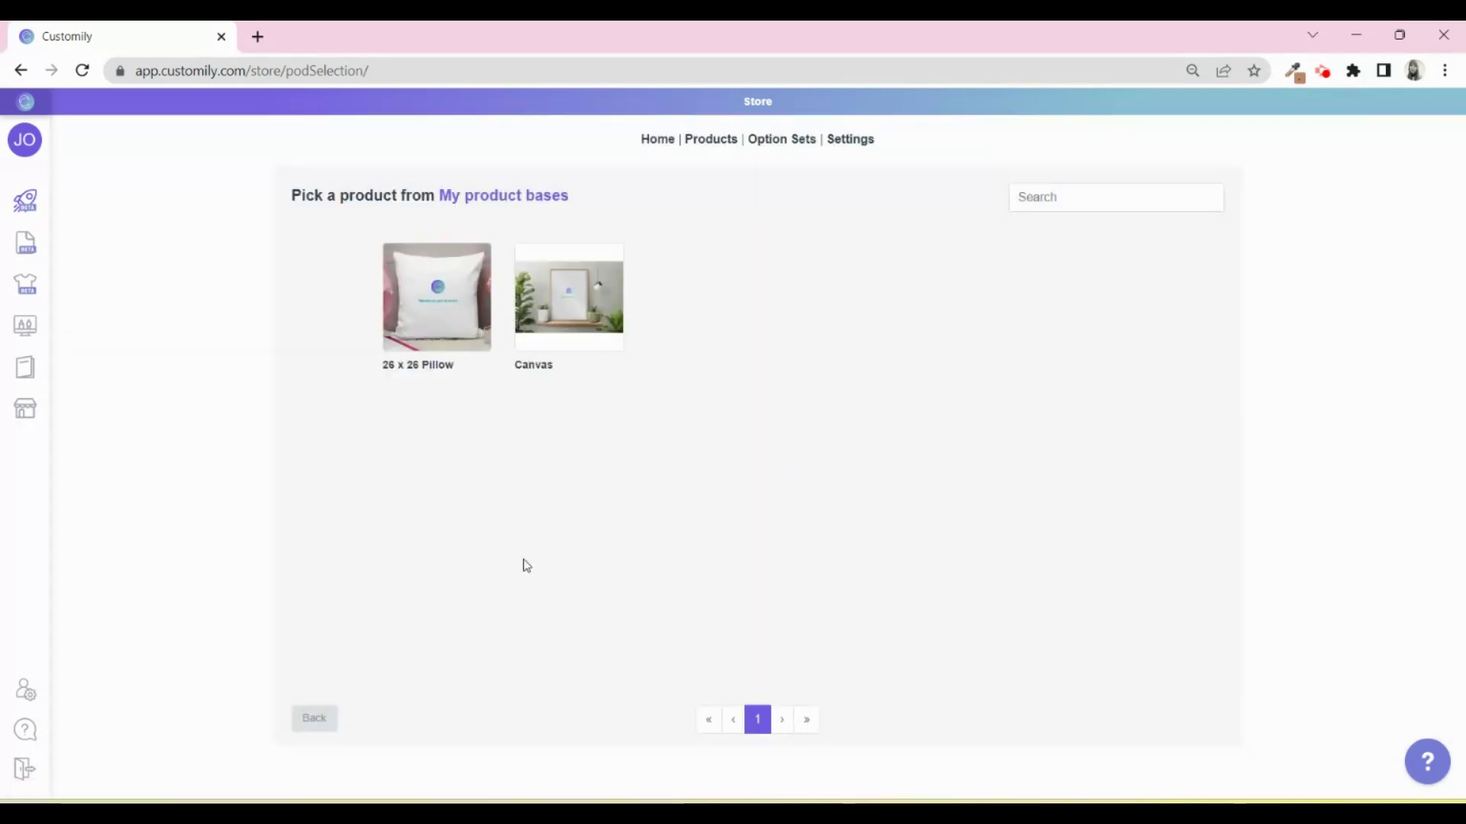
pyautogui.click(581, 333)
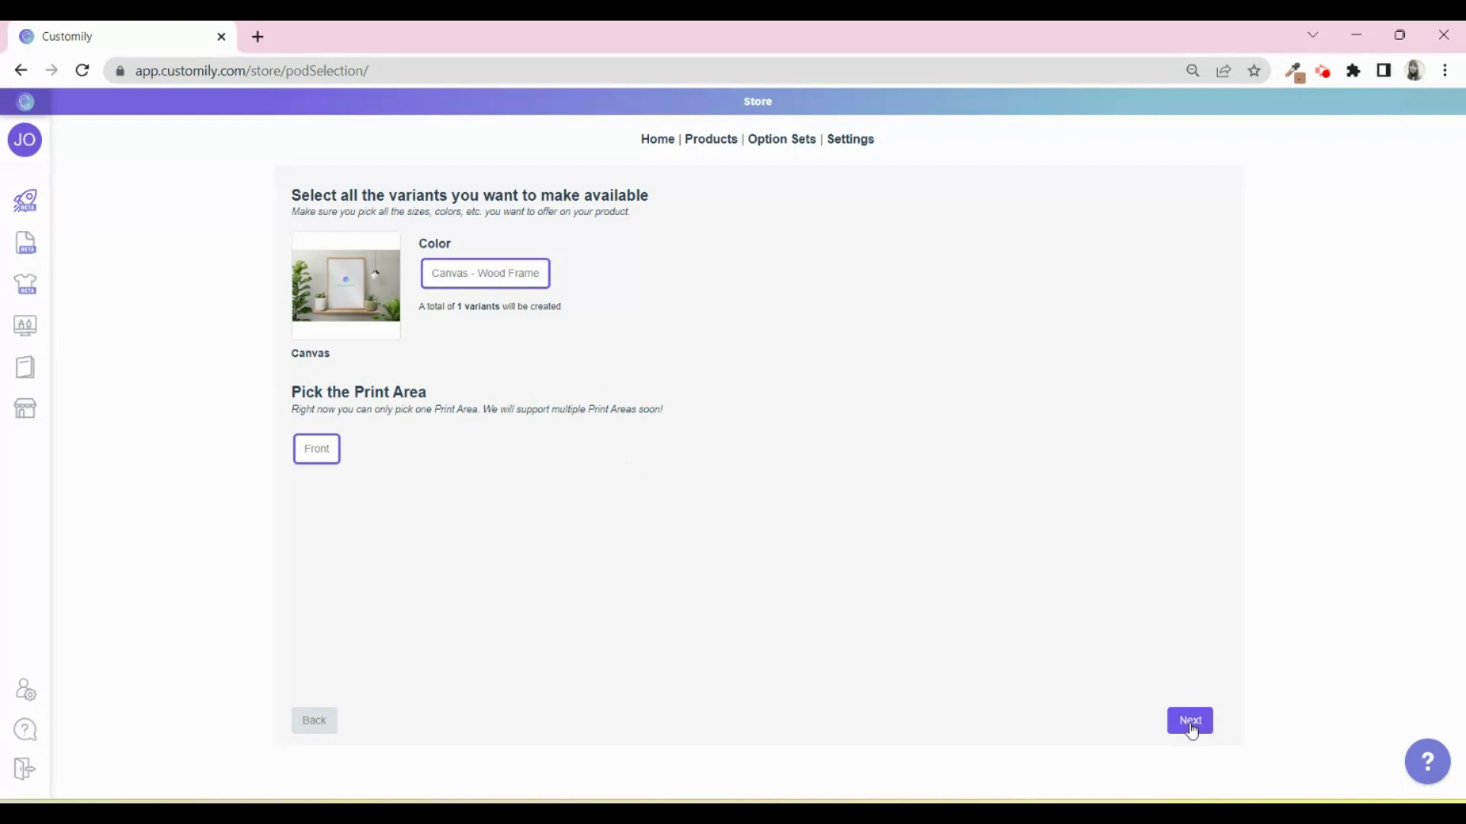
pyautogui.click(1191, 722)
pyautogui.click(364, 347)
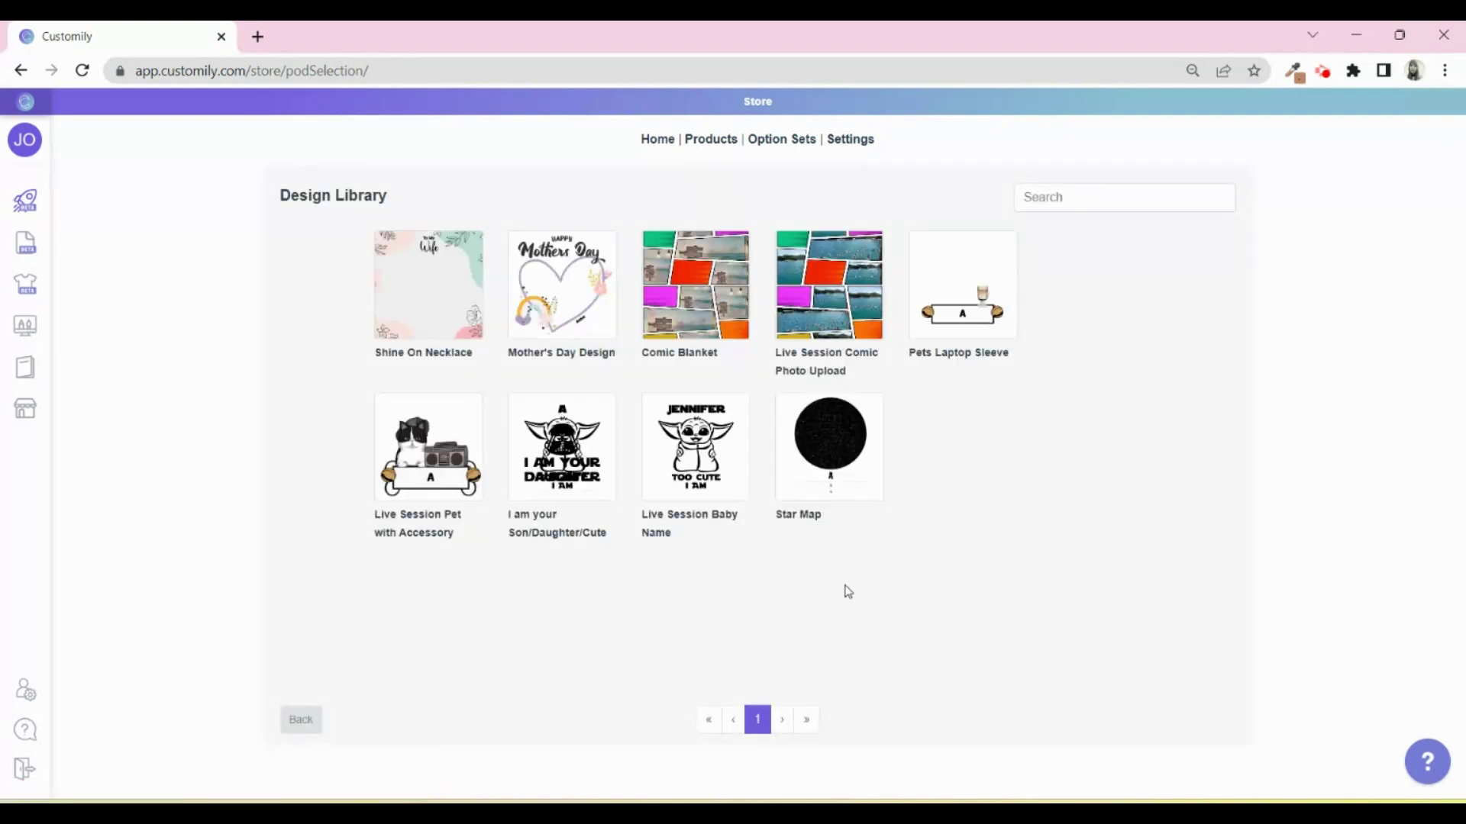
pyautogui.click(834, 468)
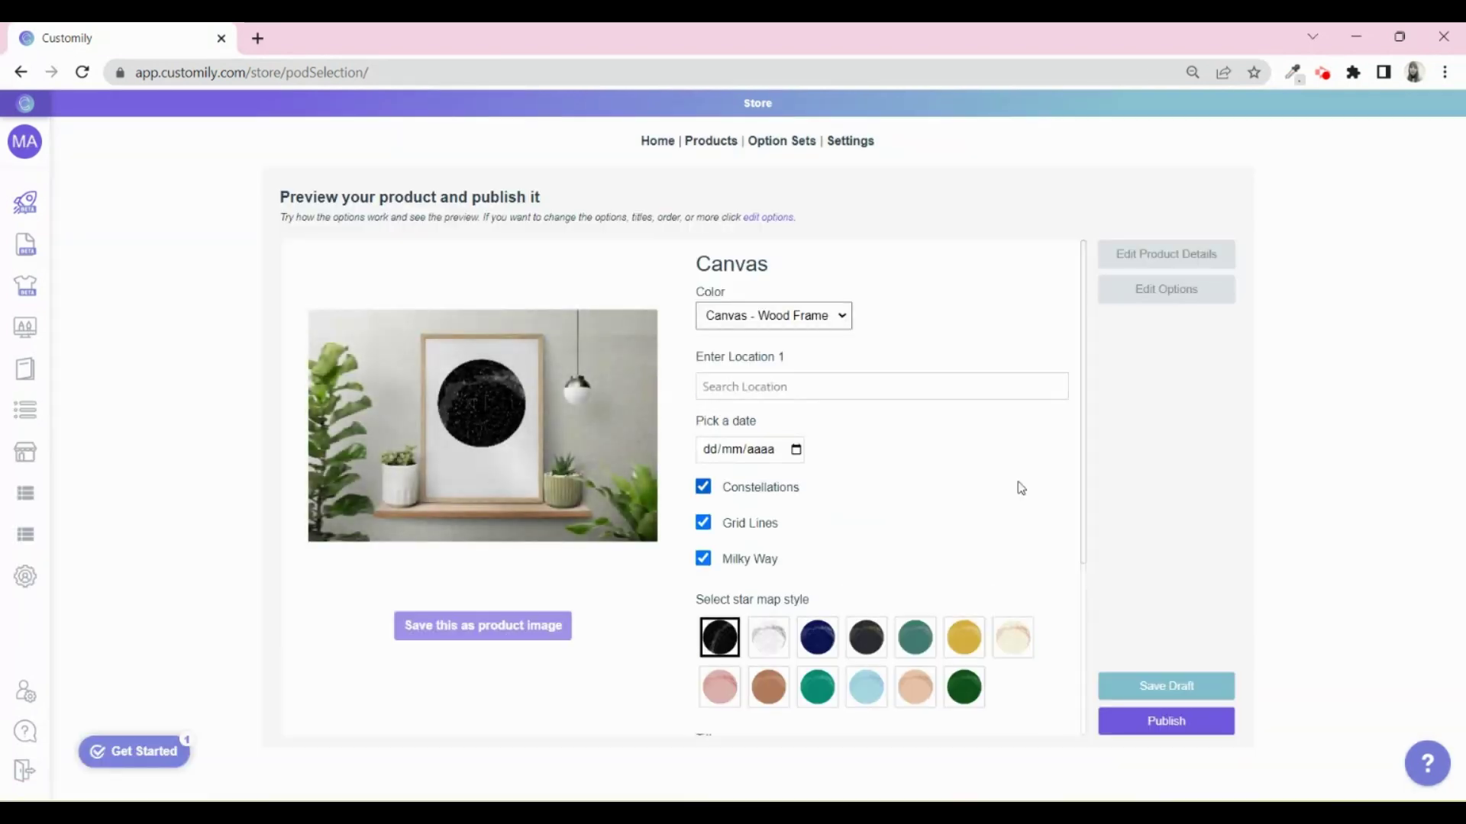
# Preview the product with London, 18 May 2023, and test the constellation and grid toggles
pyautogui.click(753, 386)
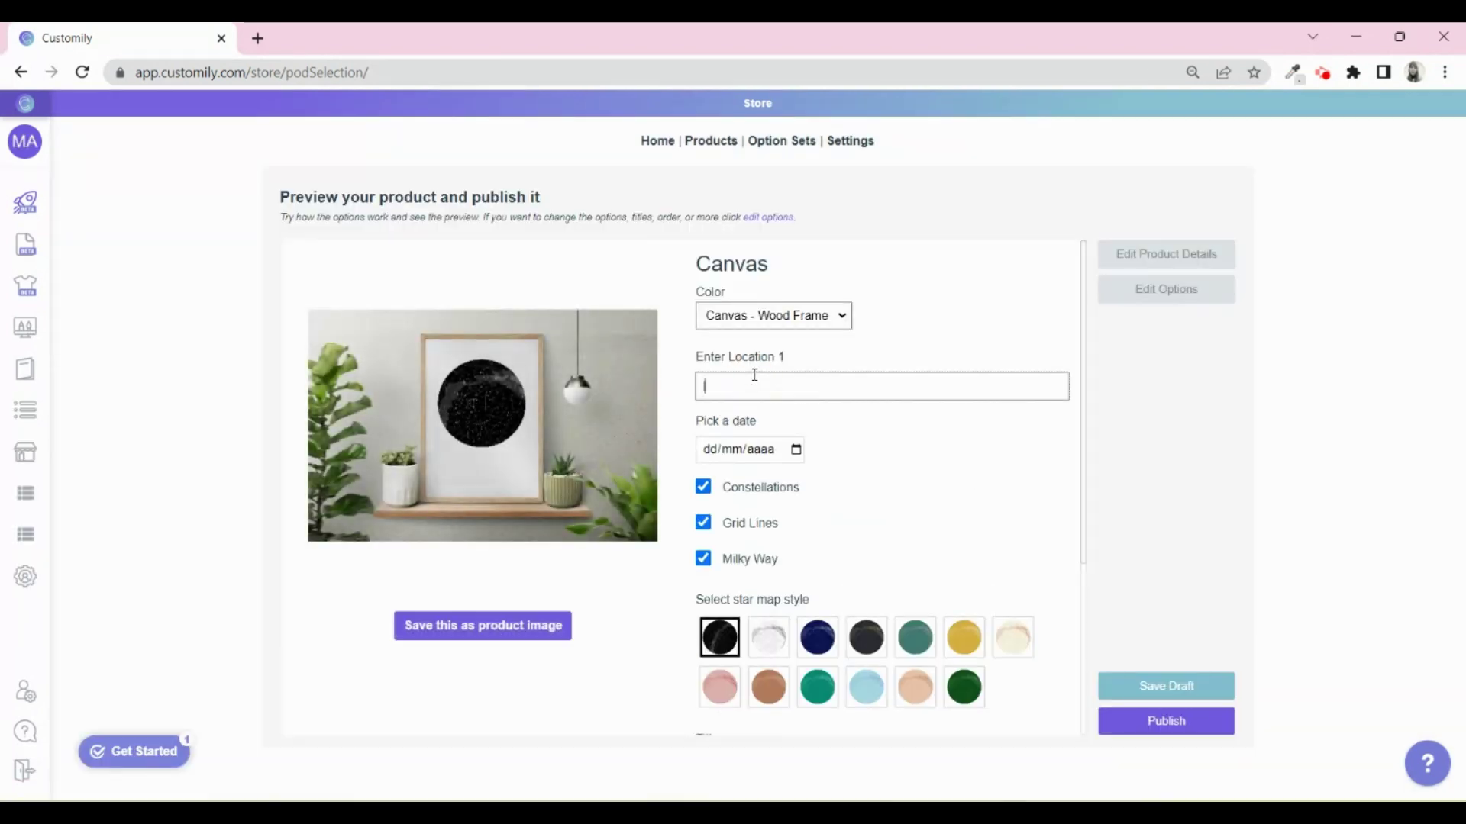
pyautogui.write('lon')
pyautogui.click(769, 422)
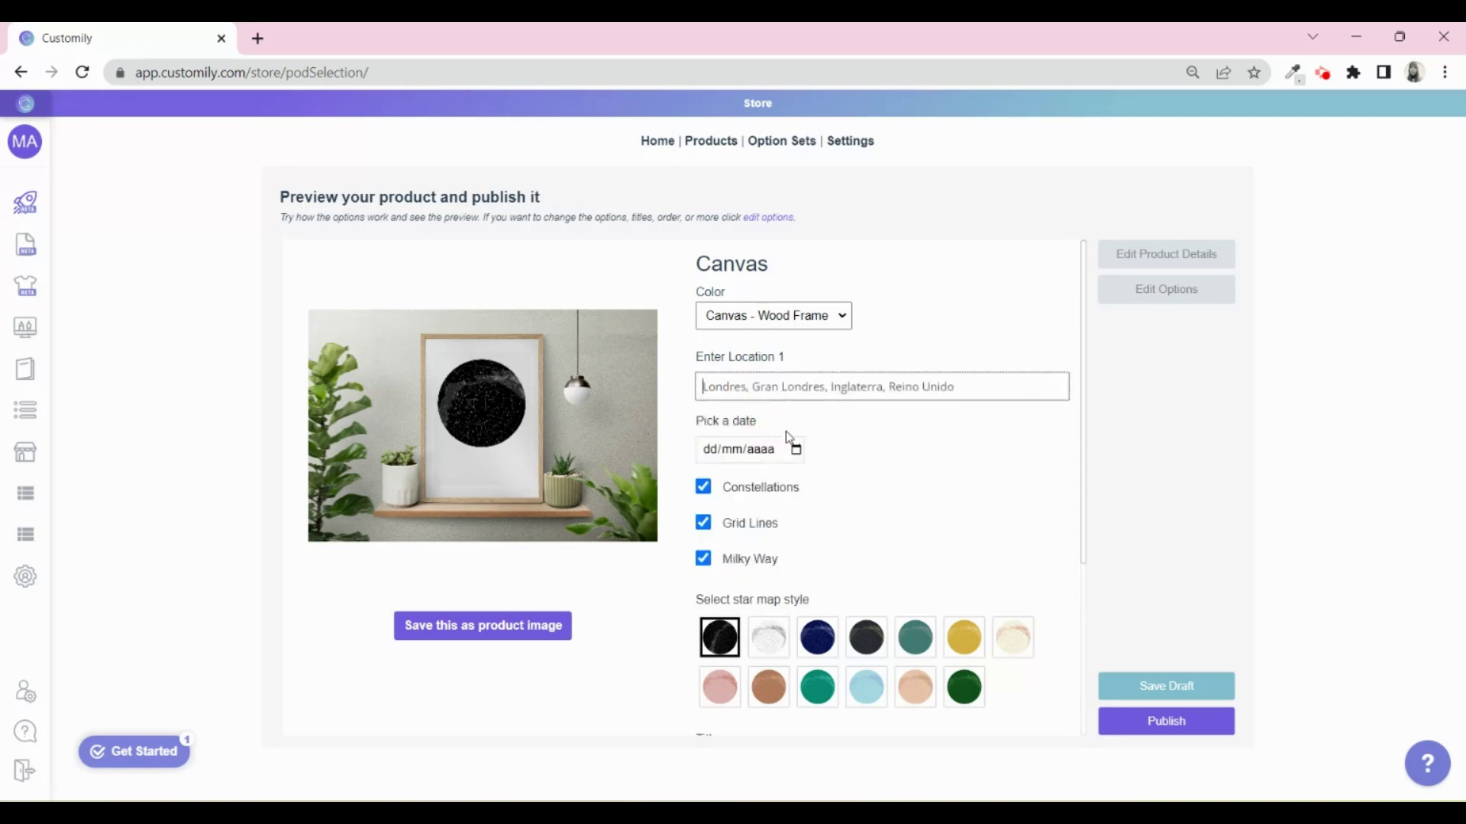
pyautogui.click(795, 450)
pyautogui.click(778, 574)
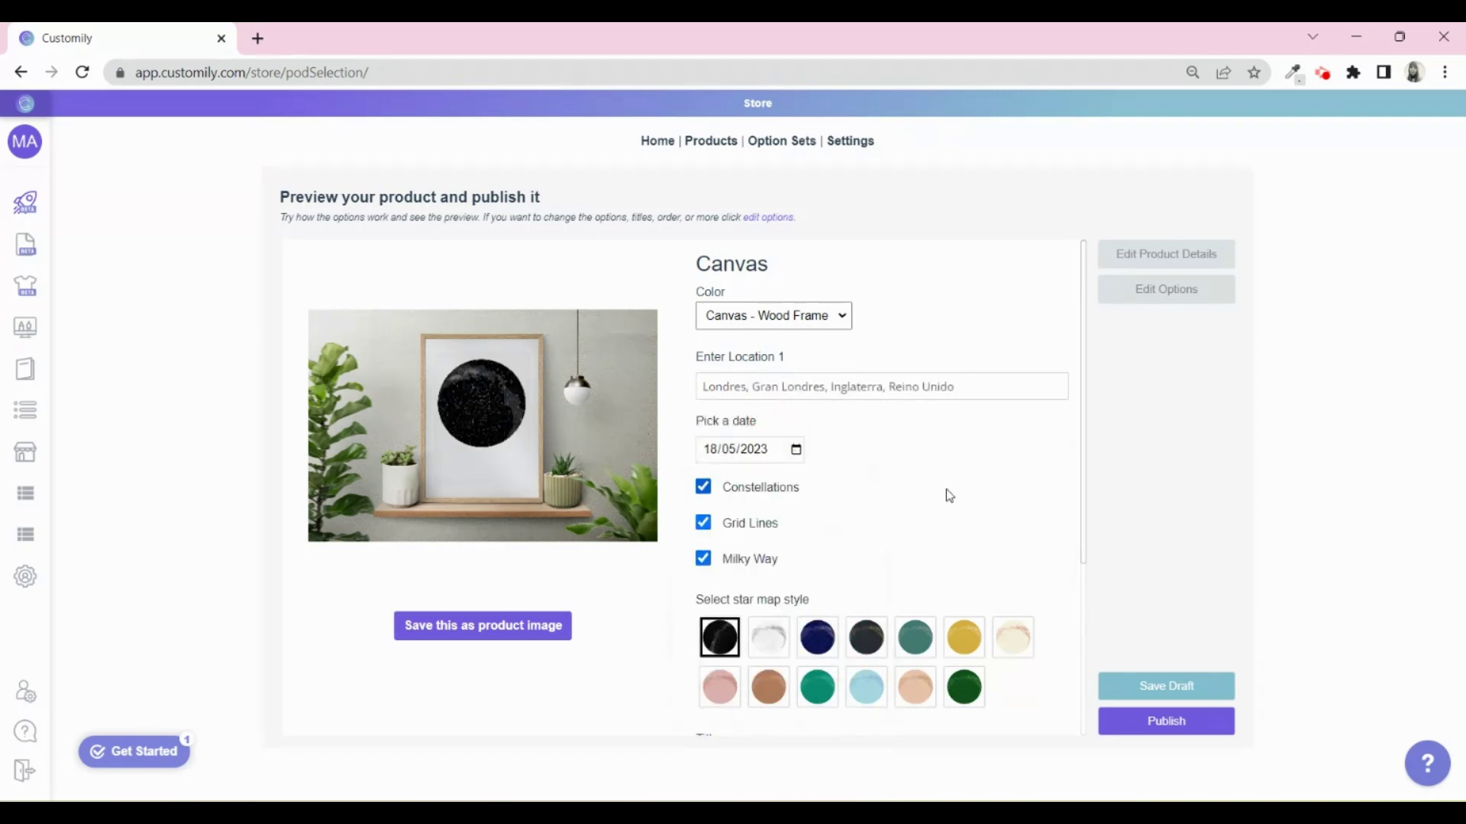
pyautogui.click(703, 487)
pyautogui.click(703, 525)
pyautogui.click(703, 559)
pyautogui.scroll(-1, 878, 533)
# Click through the star map style swatches in the preview, ending on the navy Midnight style
pyautogui.click(768, 542)
pyautogui.click(817, 542)
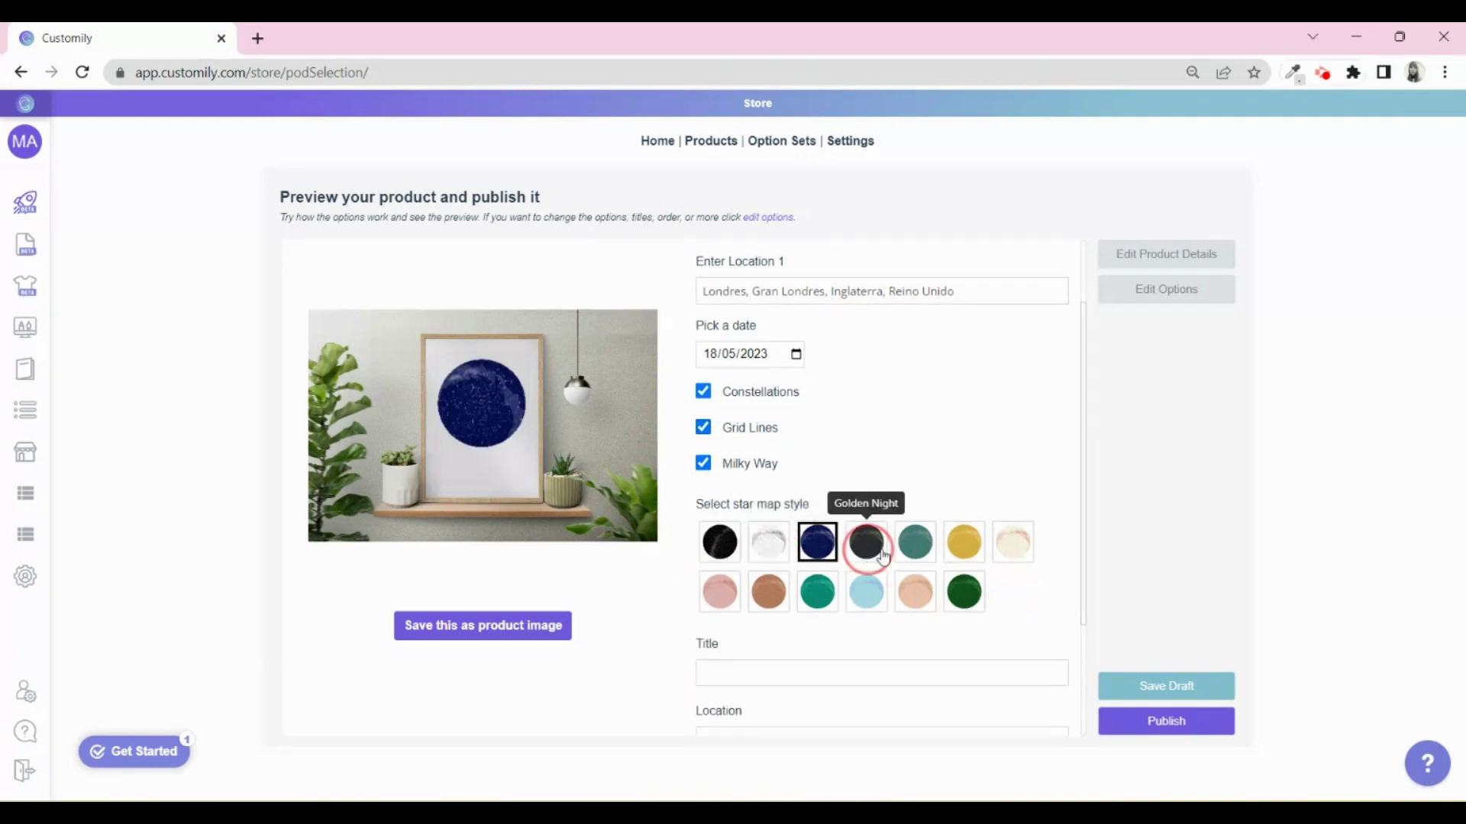
pyautogui.click(866, 541)
pyautogui.click(915, 542)
pyautogui.click(963, 542)
pyautogui.click(1013, 542)
pyautogui.click(719, 590)
pyautogui.click(769, 591)
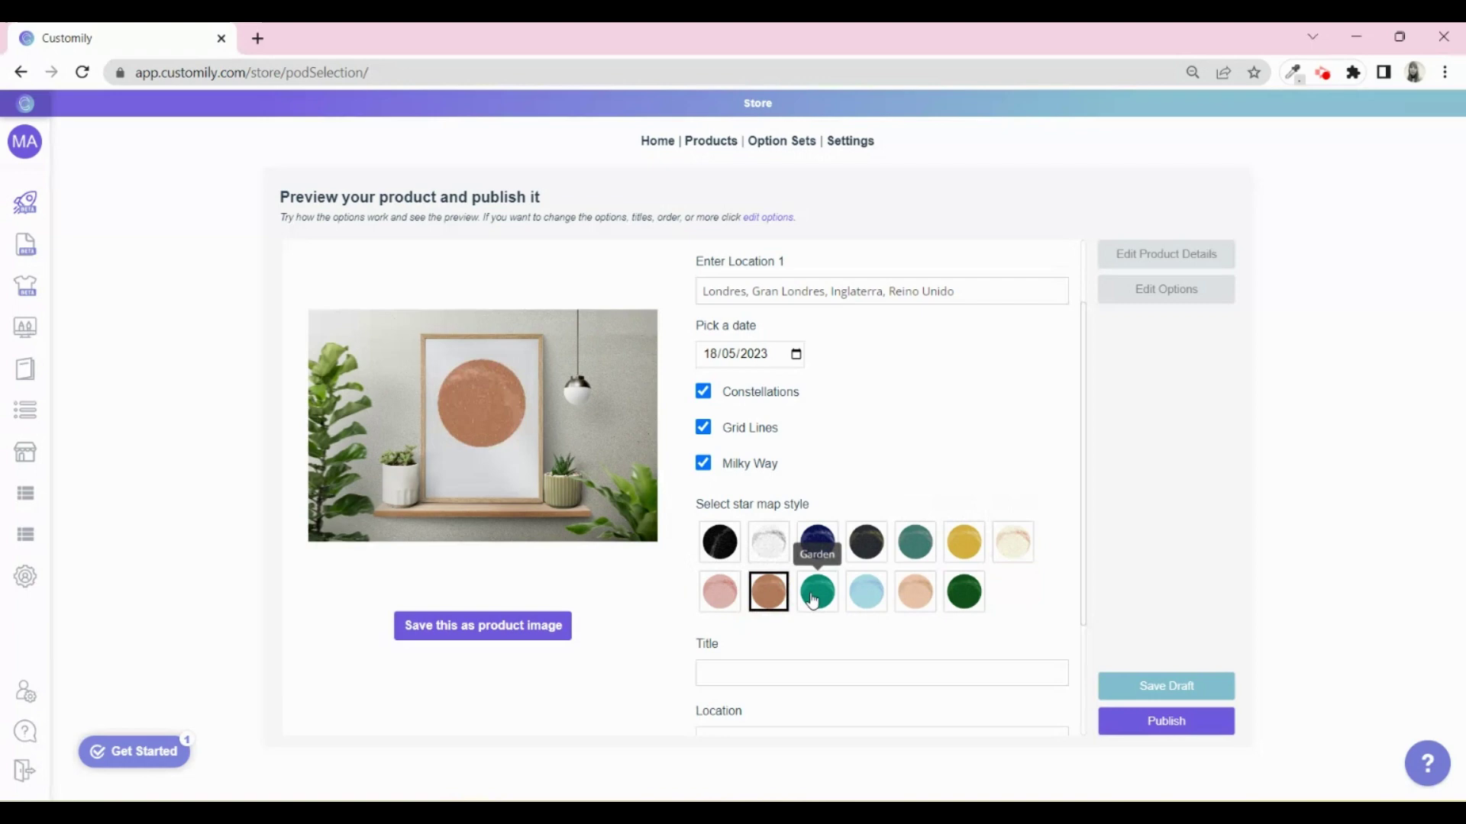
pyautogui.click(817, 591)
pyautogui.click(865, 591)
pyautogui.click(915, 592)
pyautogui.click(963, 591)
pyautogui.click(816, 542)
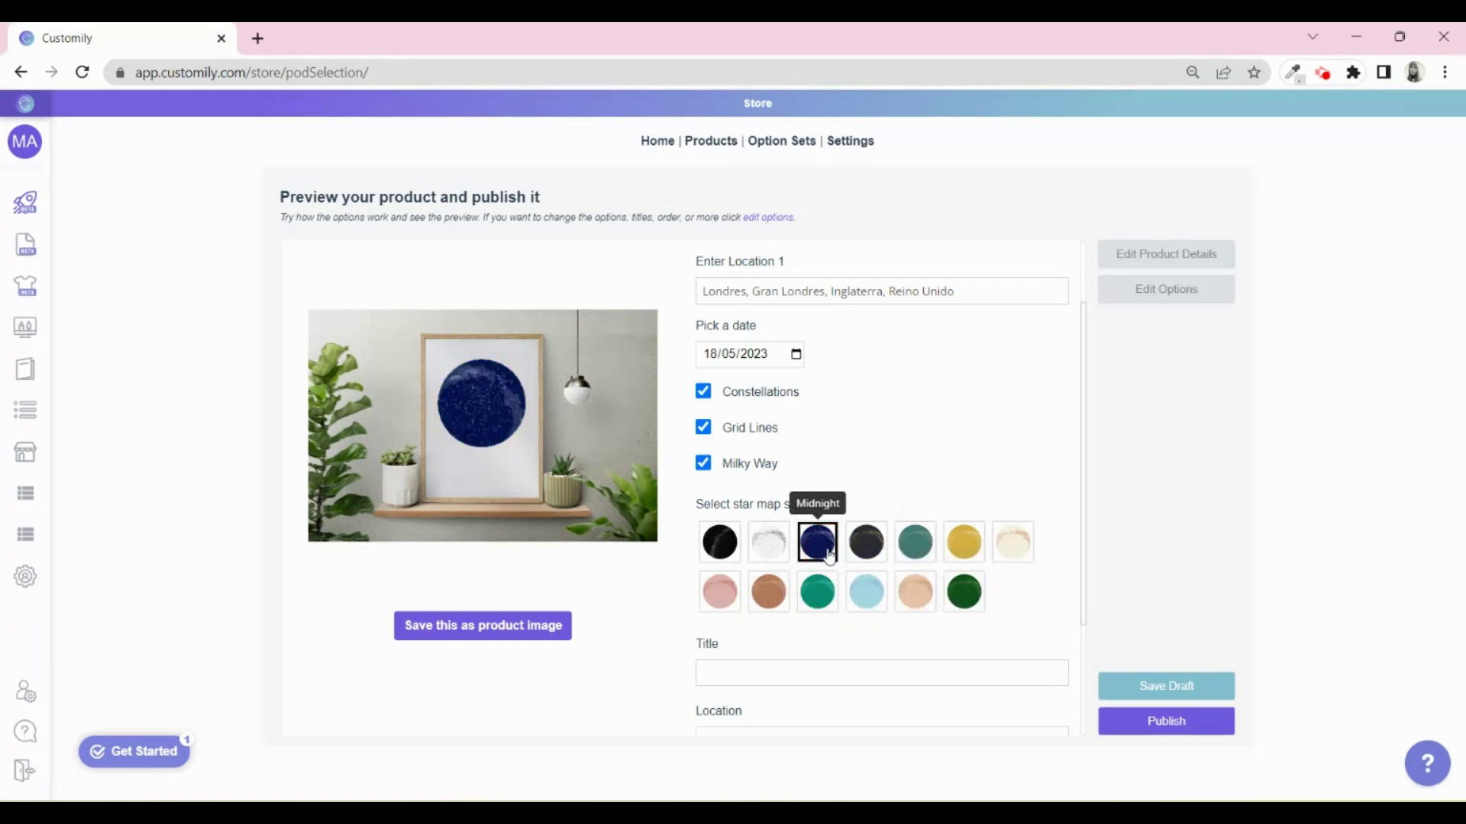
# Personalise the charcoal map with title ISABELLA, London, England and 13th of April, 2021
pyautogui.click(865, 541)
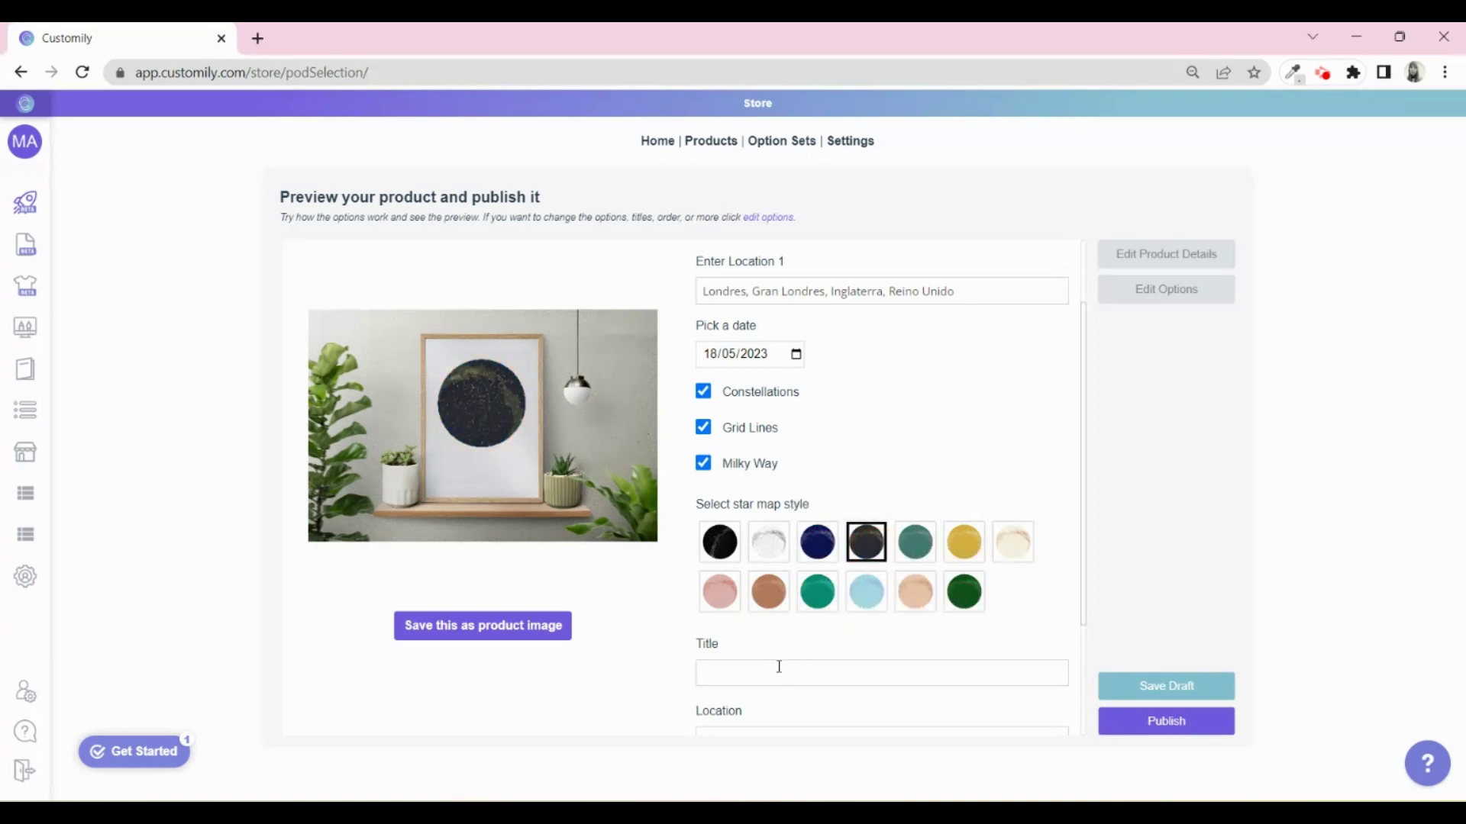
pyautogui.click(778, 667)
pyautogui.write('ISABELLA')
pyautogui.scroll(-2, 779, 668)
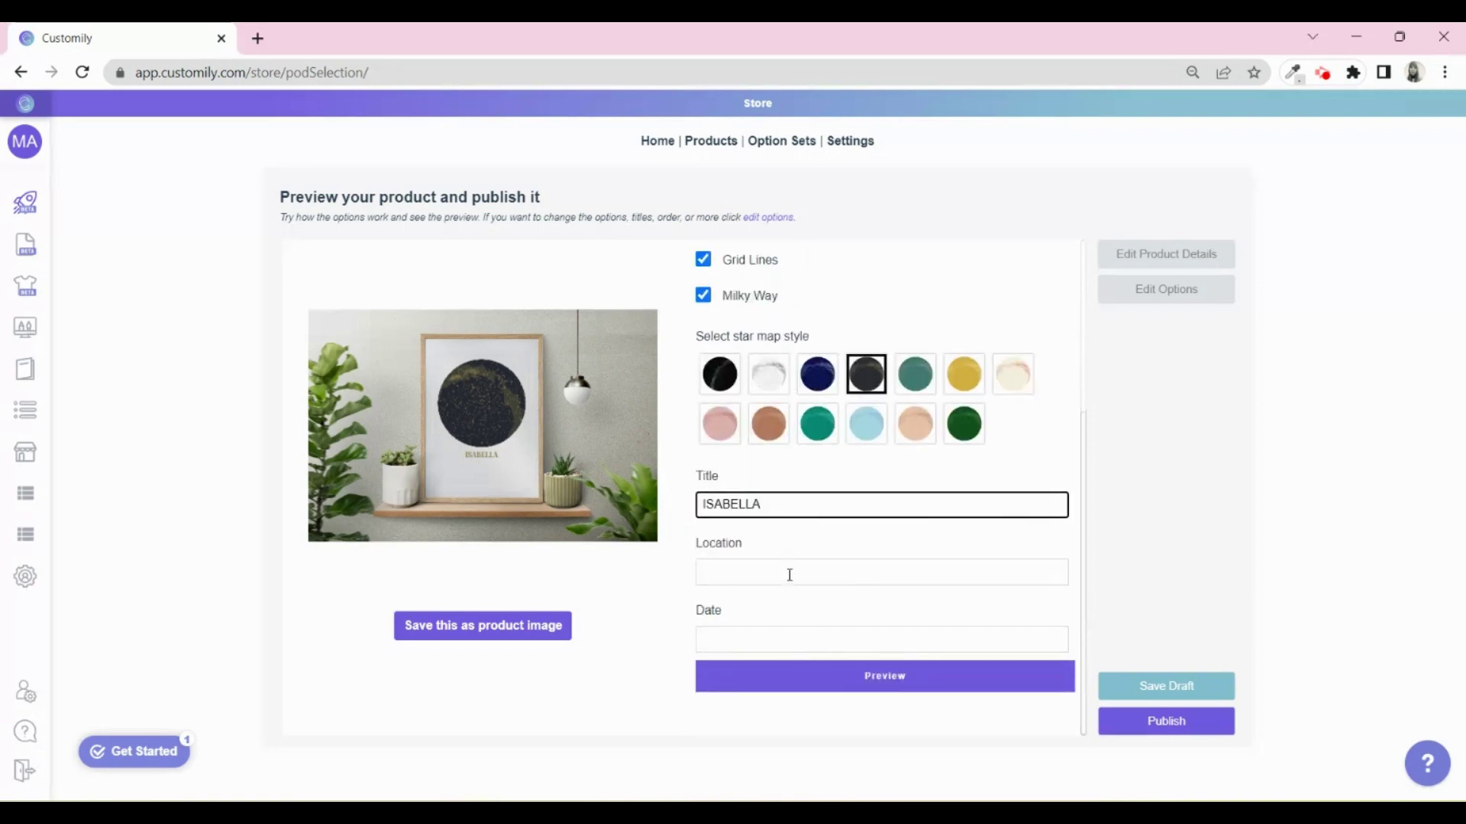
pyautogui.click(789, 573)
pyautogui.write('London,')
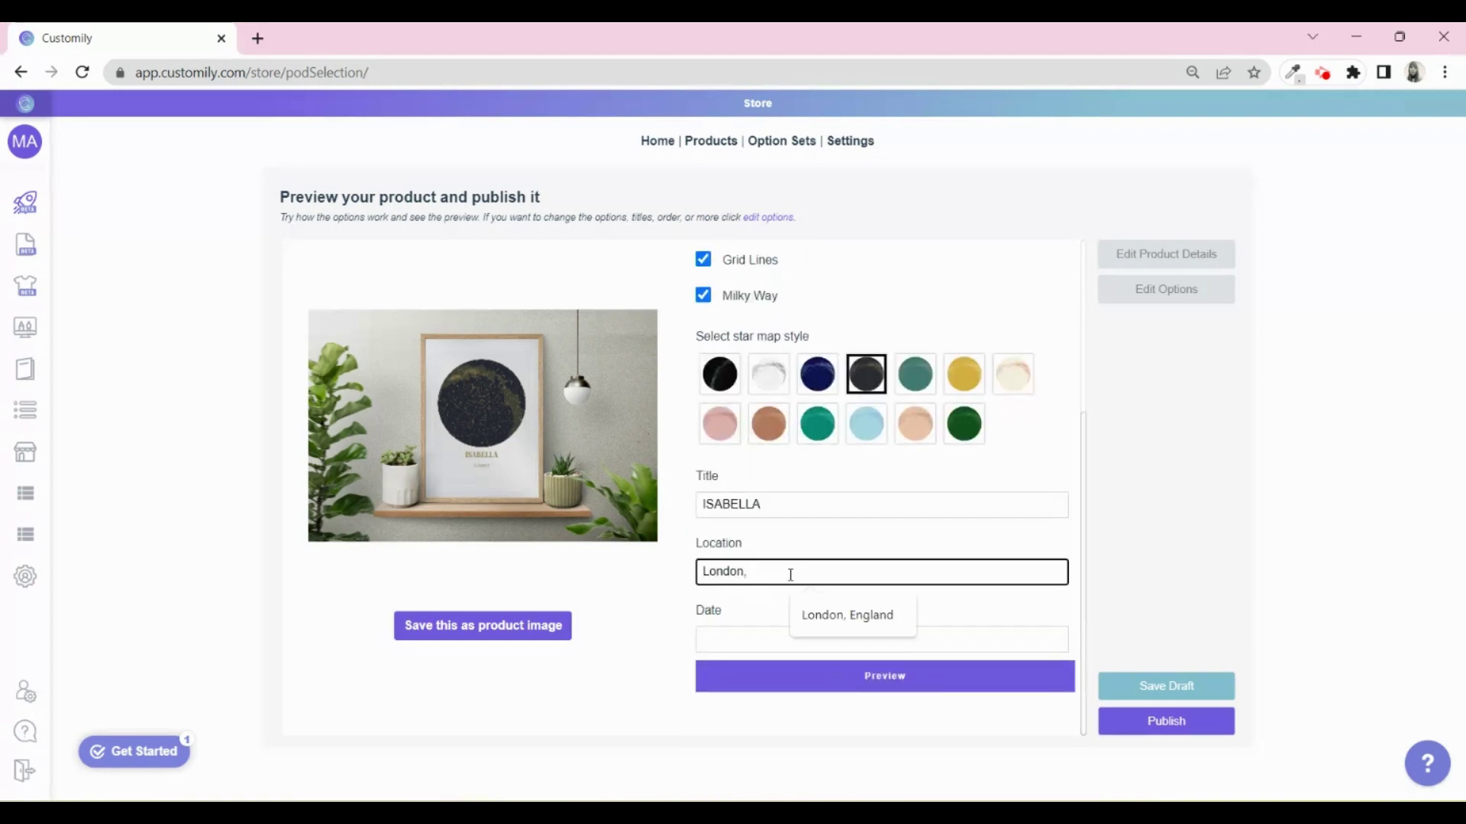
pyautogui.click(847, 615)
pyautogui.click(818, 639)
pyautogui.write('13')
# Check the larger preview and save the personalised design as the product image
pyautogui.click(834, 682)
pyautogui.click(934, 678)
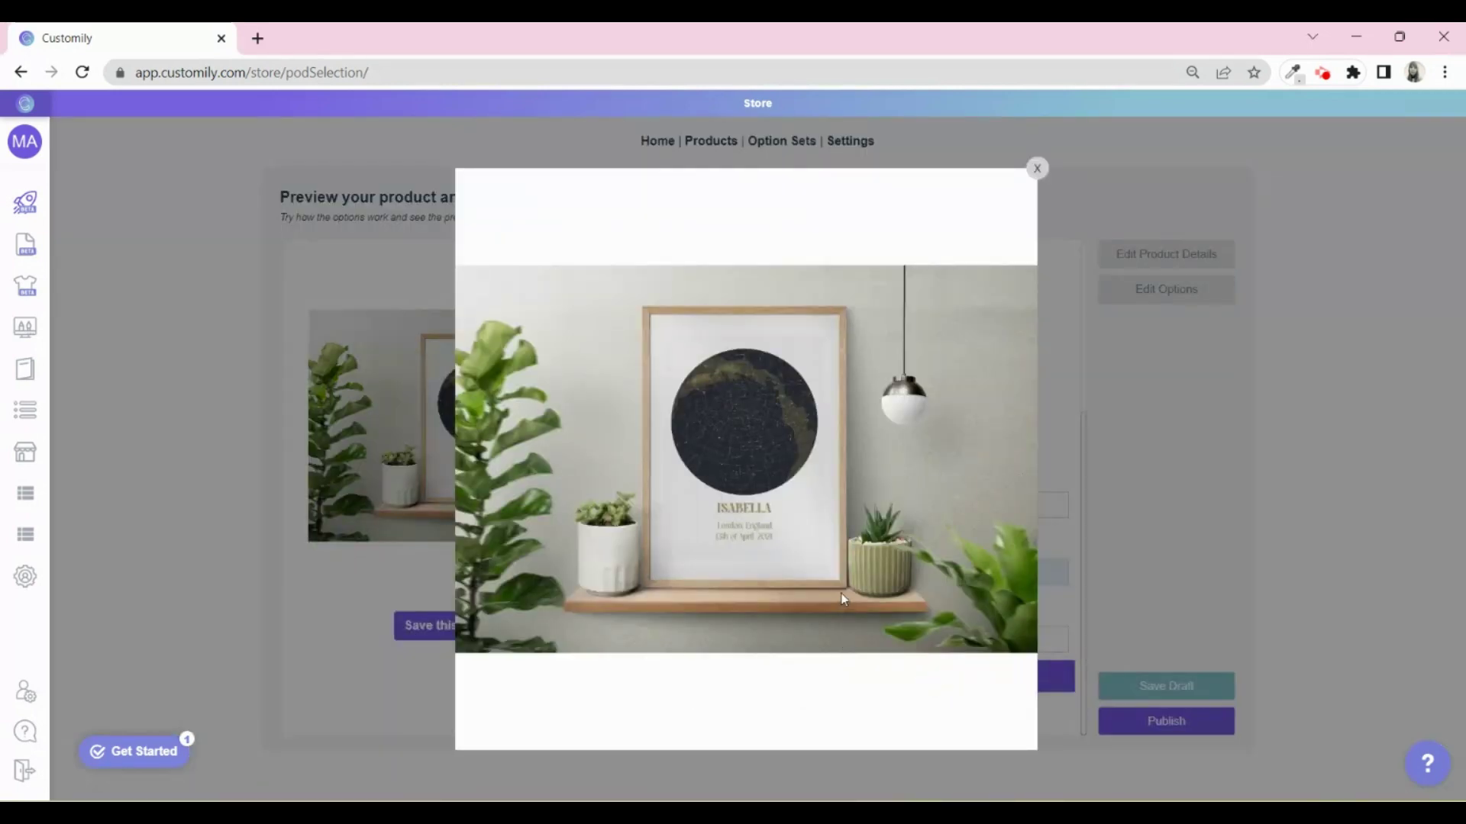
pyautogui.click(1035, 169)
pyautogui.click(482, 626)
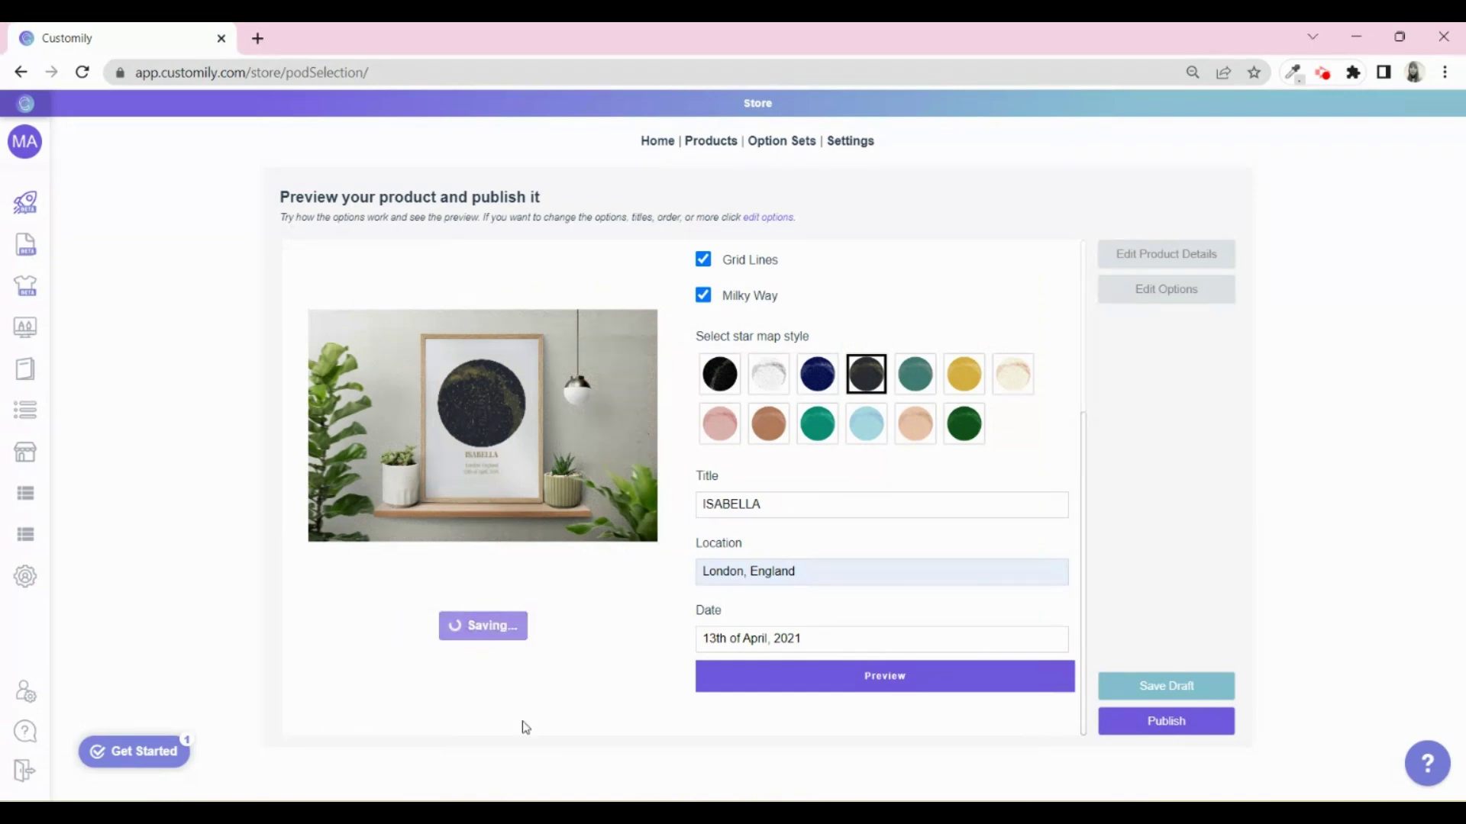
# Title the product Custom Star Map Canvas at price 25 with a personalisation description, then save and publish
pyautogui.click(1166, 252)
pyautogui.click(781, 237)
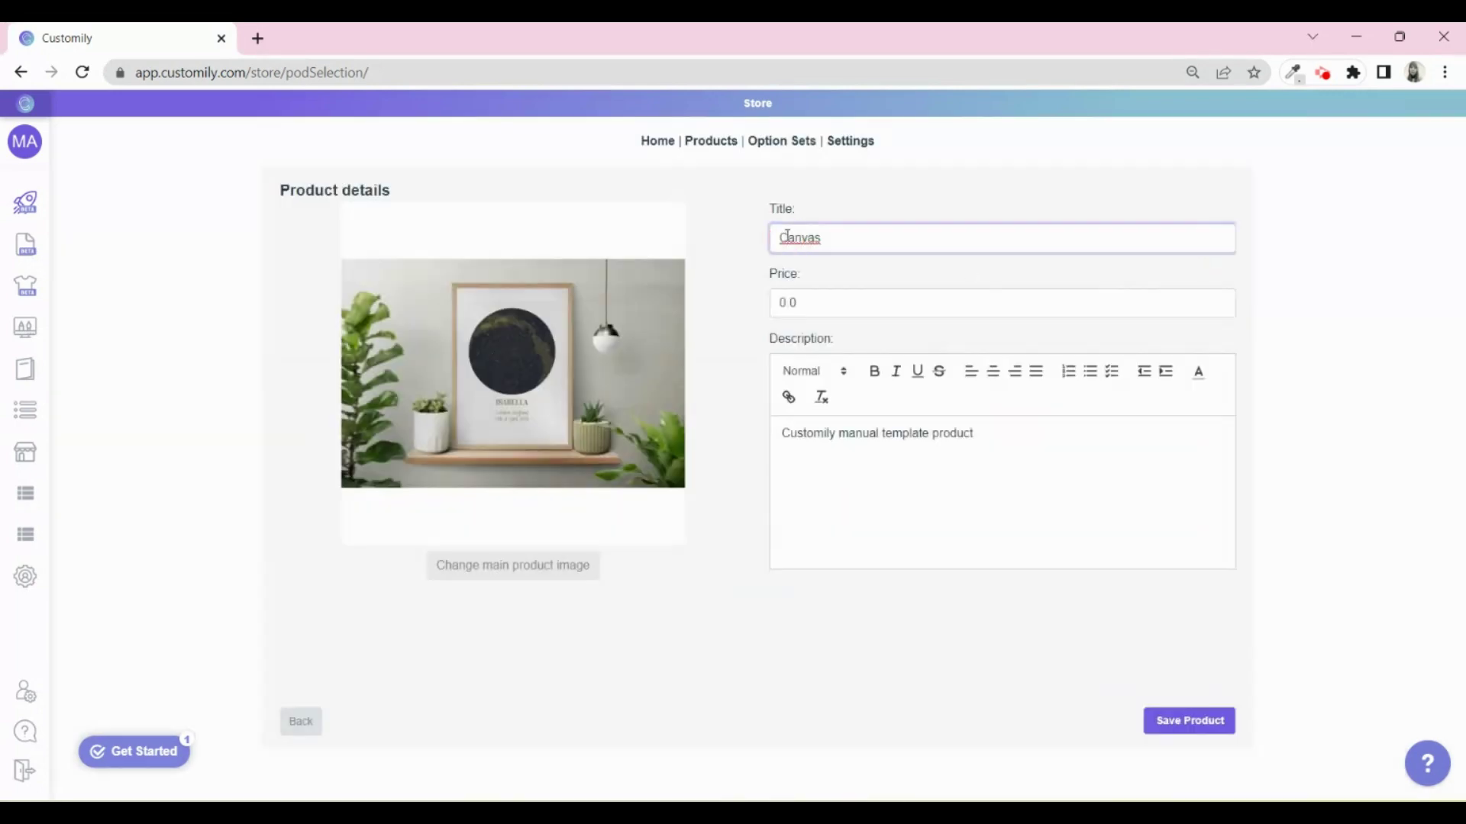
pyautogui.write('Custom Star Map')
pyautogui.click(877, 302)
pyautogui.write('25')
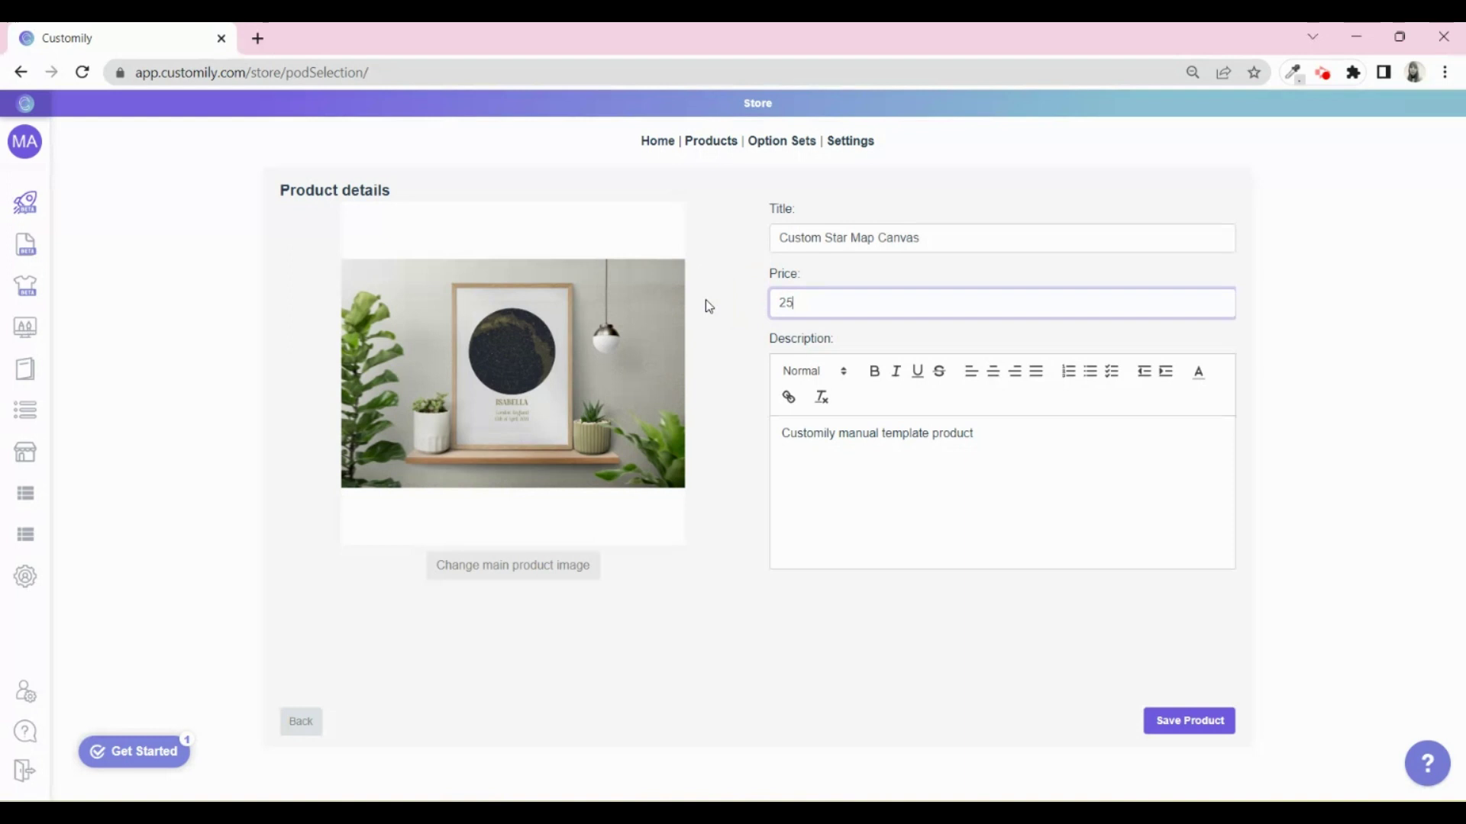
pyautogui.moveTo(973, 433); pyautogui.dragTo(781, 435)
pyautogui.write('Personalize this Star Map canvas with your own title!')
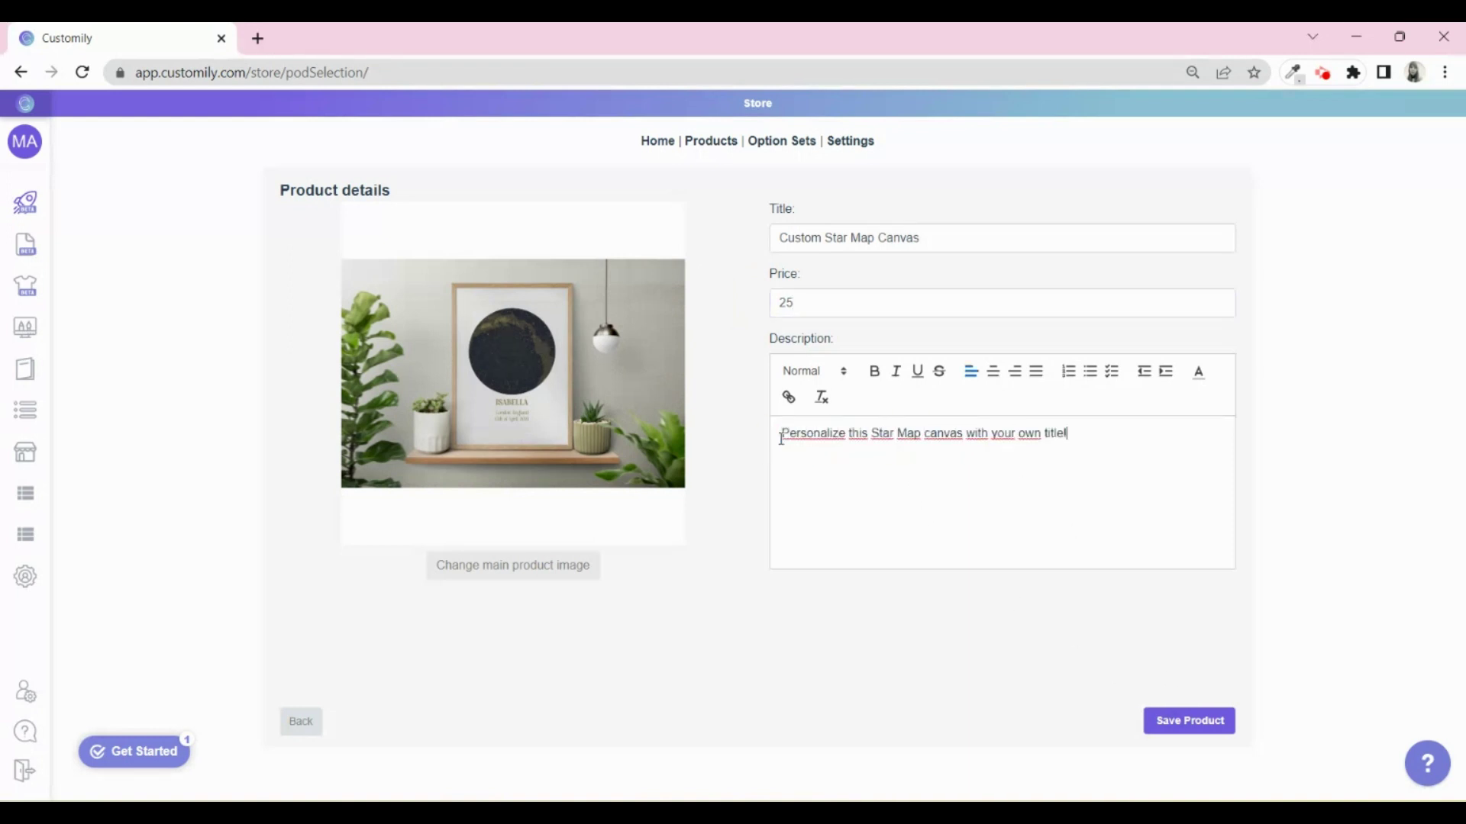
pyautogui.click(1183, 722)
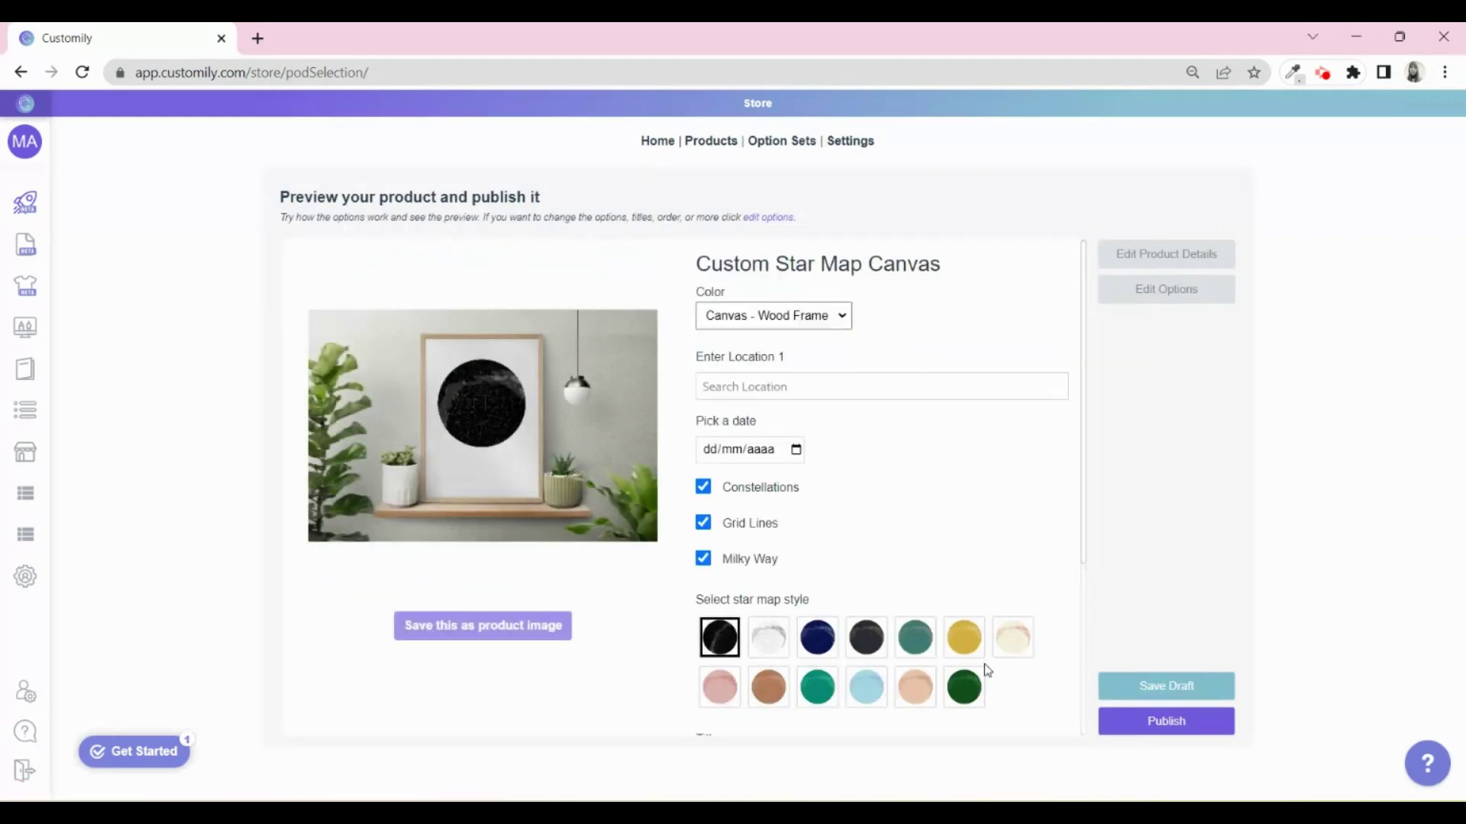
pyautogui.click(1179, 722)
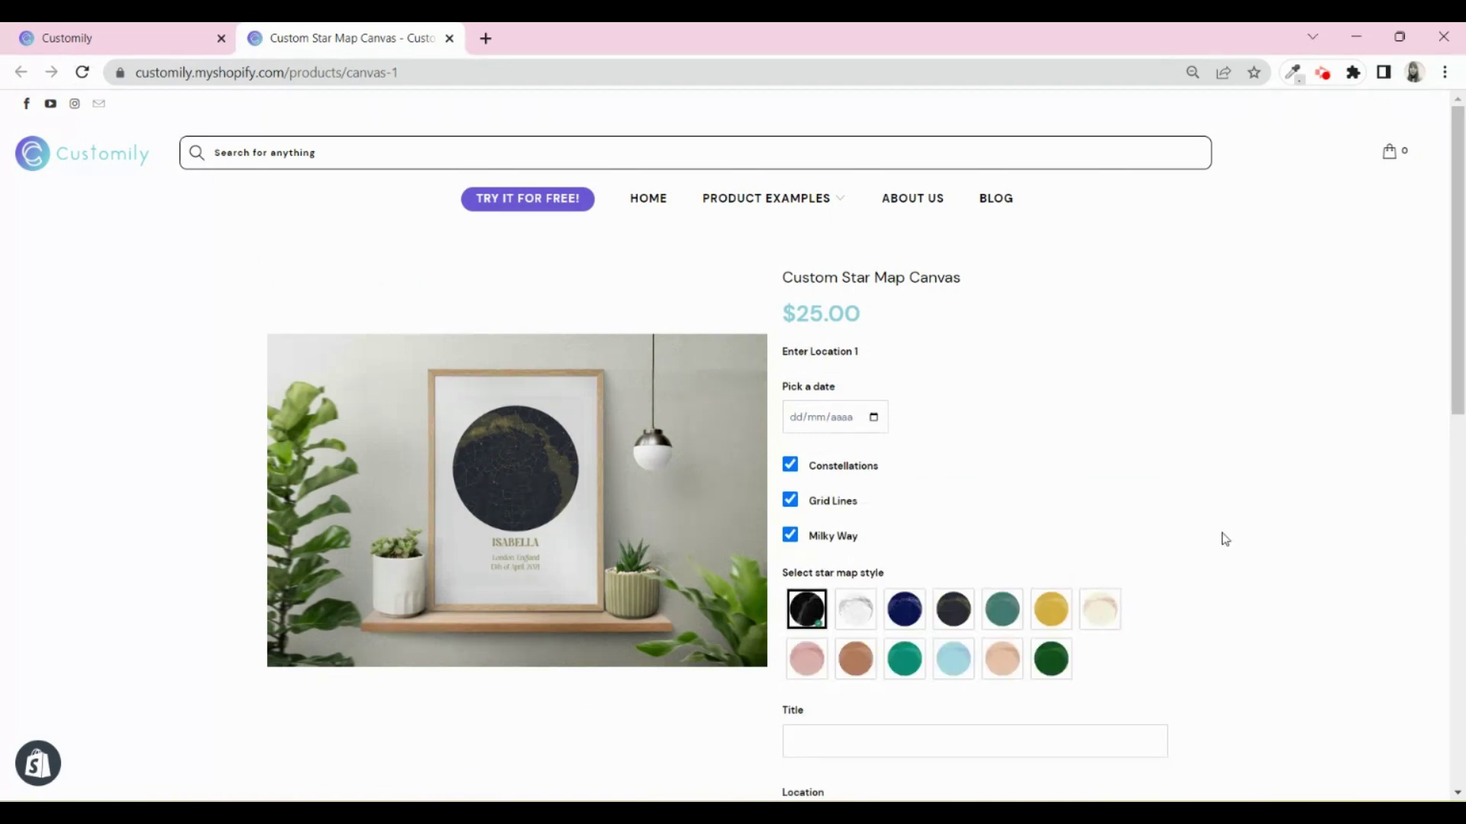
pyautogui.scroll(-1, 1175, 537)
pyautogui.scroll(-2, 1175, 534)
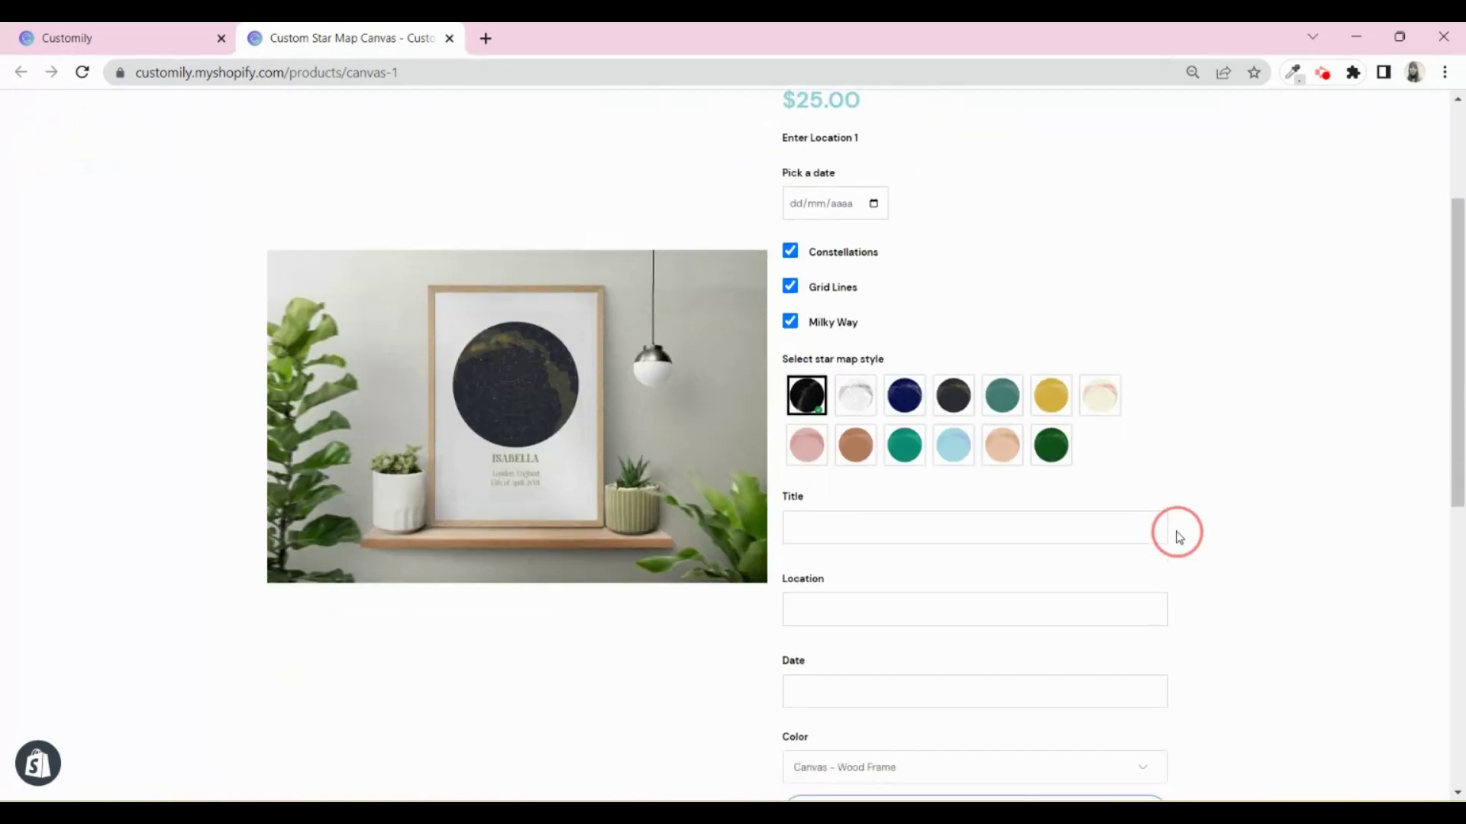
pyautogui.scroll(-4, 1175, 530)
pyautogui.scroll(-1, 1222, 651)
pyautogui.scroll(1, 1221, 650)
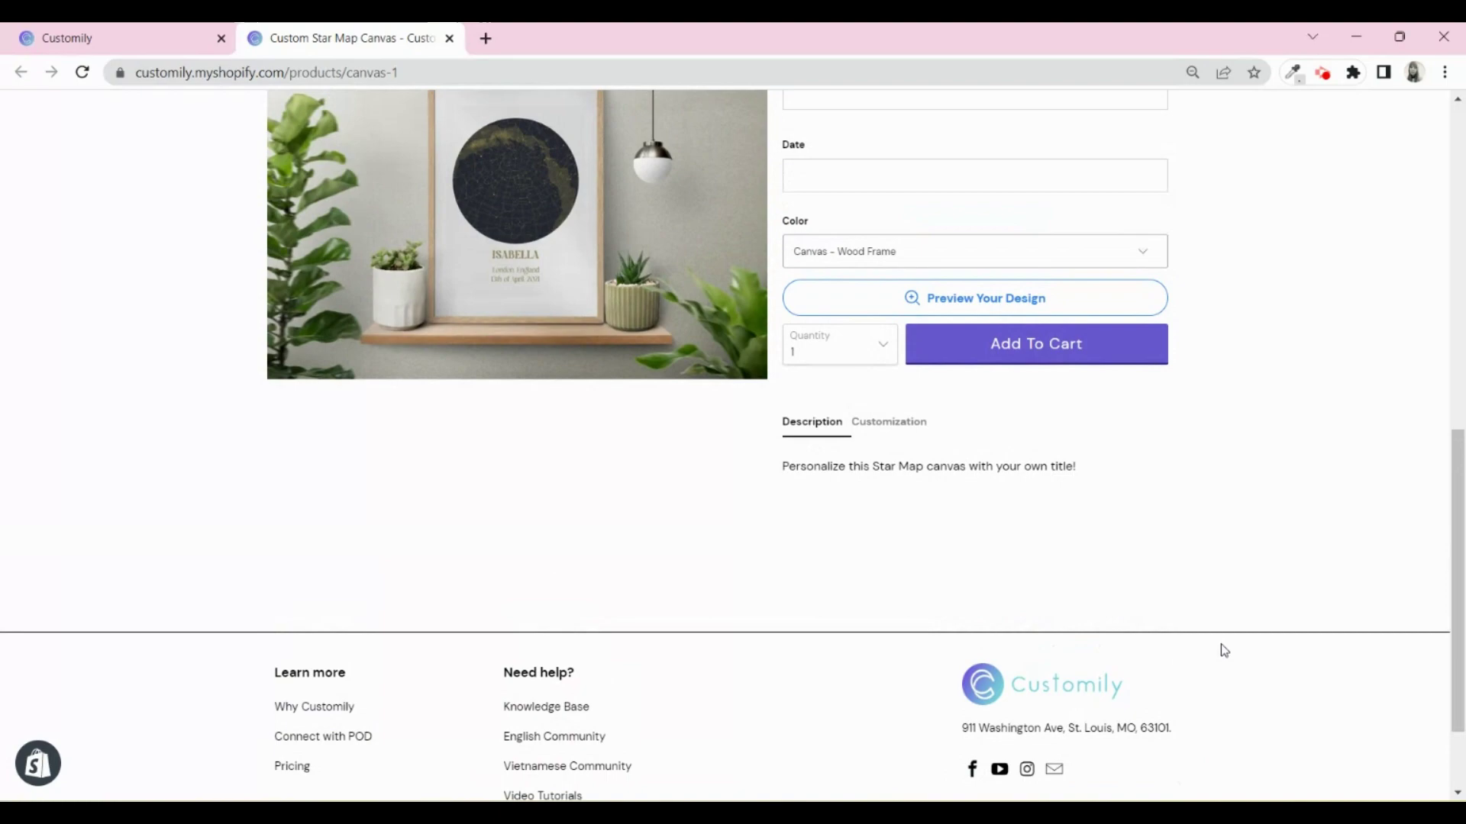
pyautogui.scroll(3, 1222, 651)
pyautogui.scroll(3, 1222, 651)
pyautogui.scroll(1, 1222, 651)
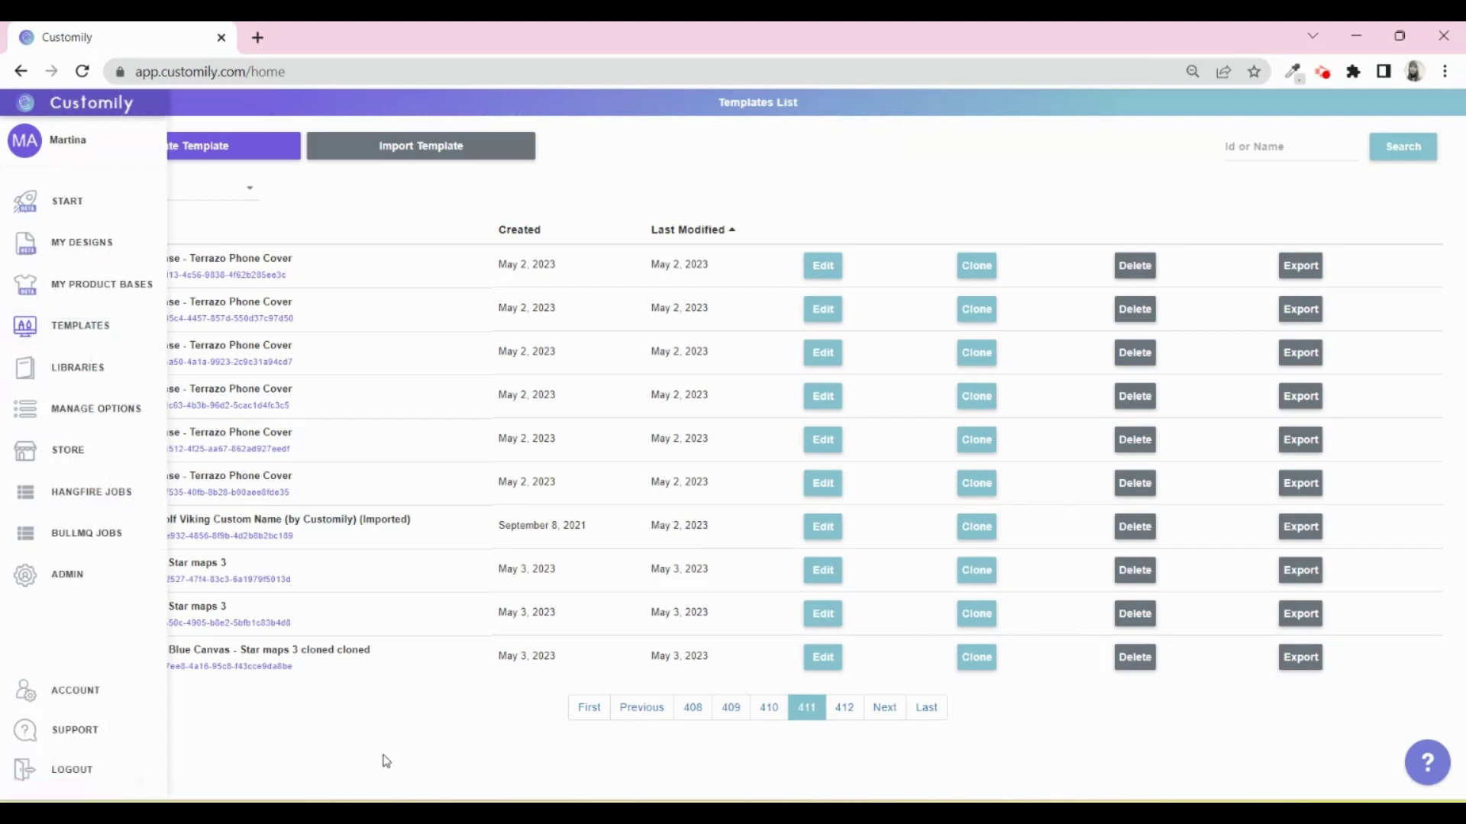
# Open the Canvas - Star maps 3 template for editing at its preview settings step
pyautogui.click(824, 571)
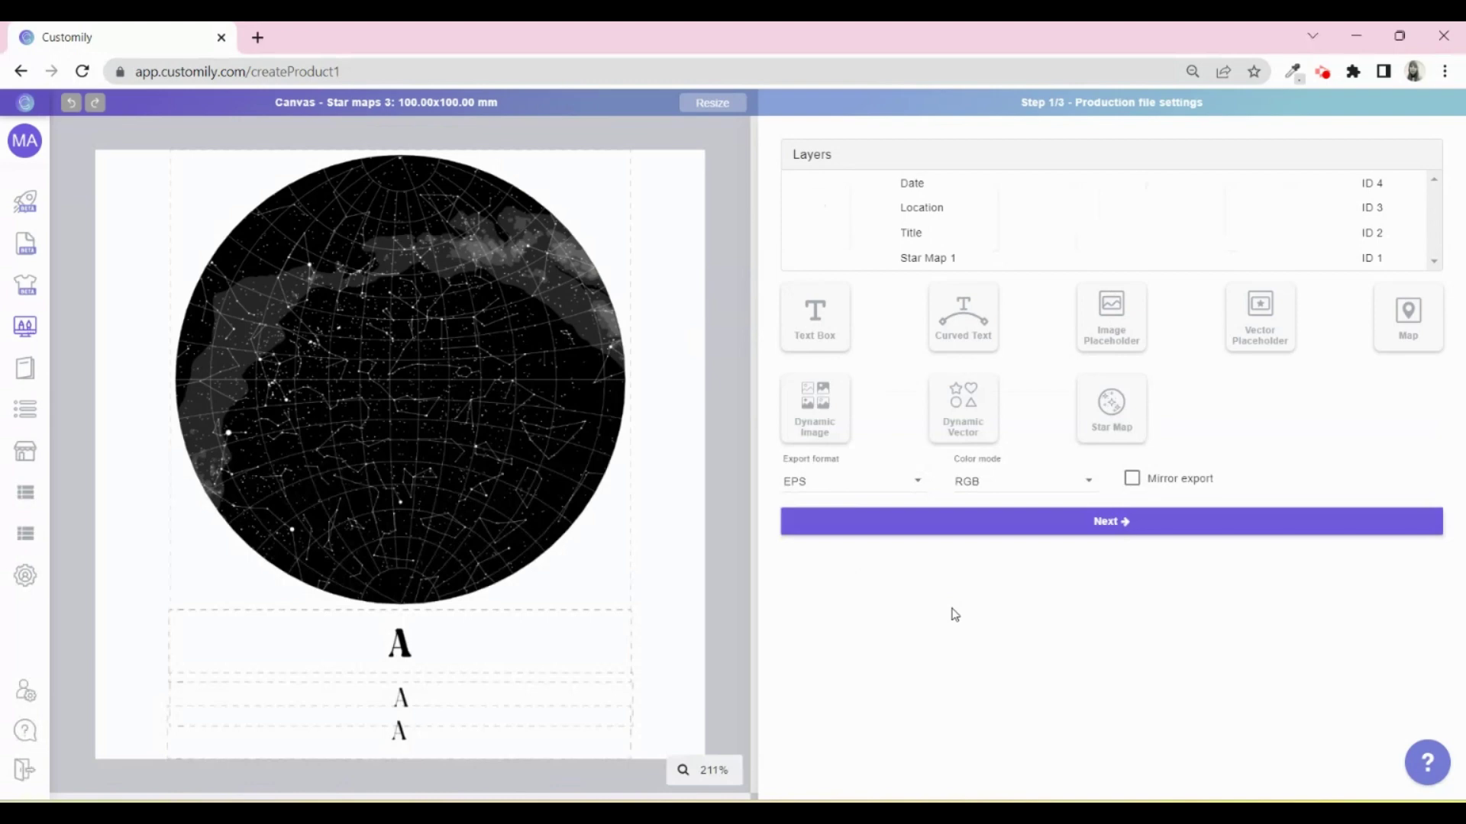
pyautogui.click(1111, 522)
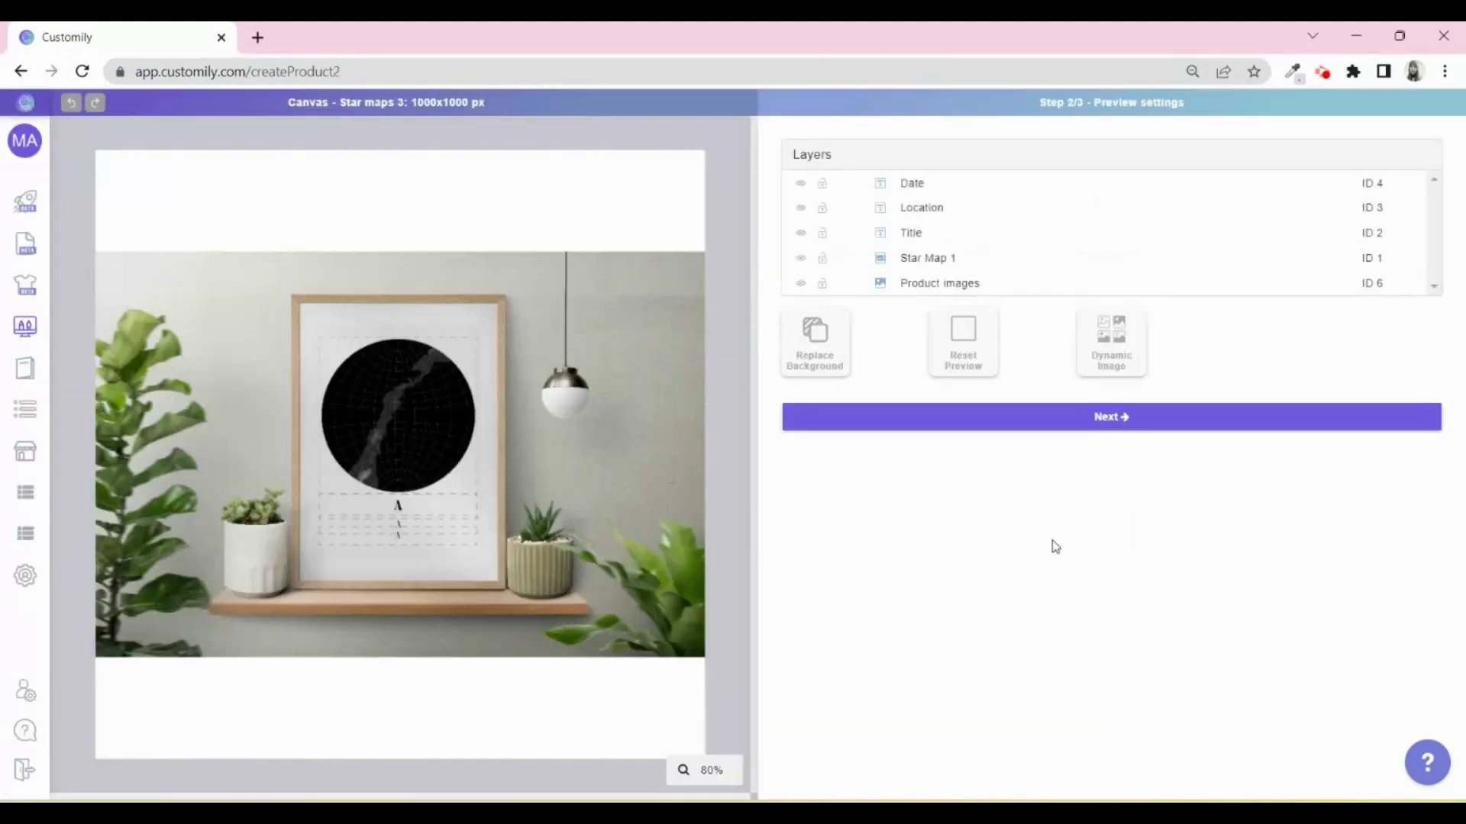
# Add a dynamic image layer using the uploaded Wood Frame Heart PNG
pyautogui.click(1109, 356)
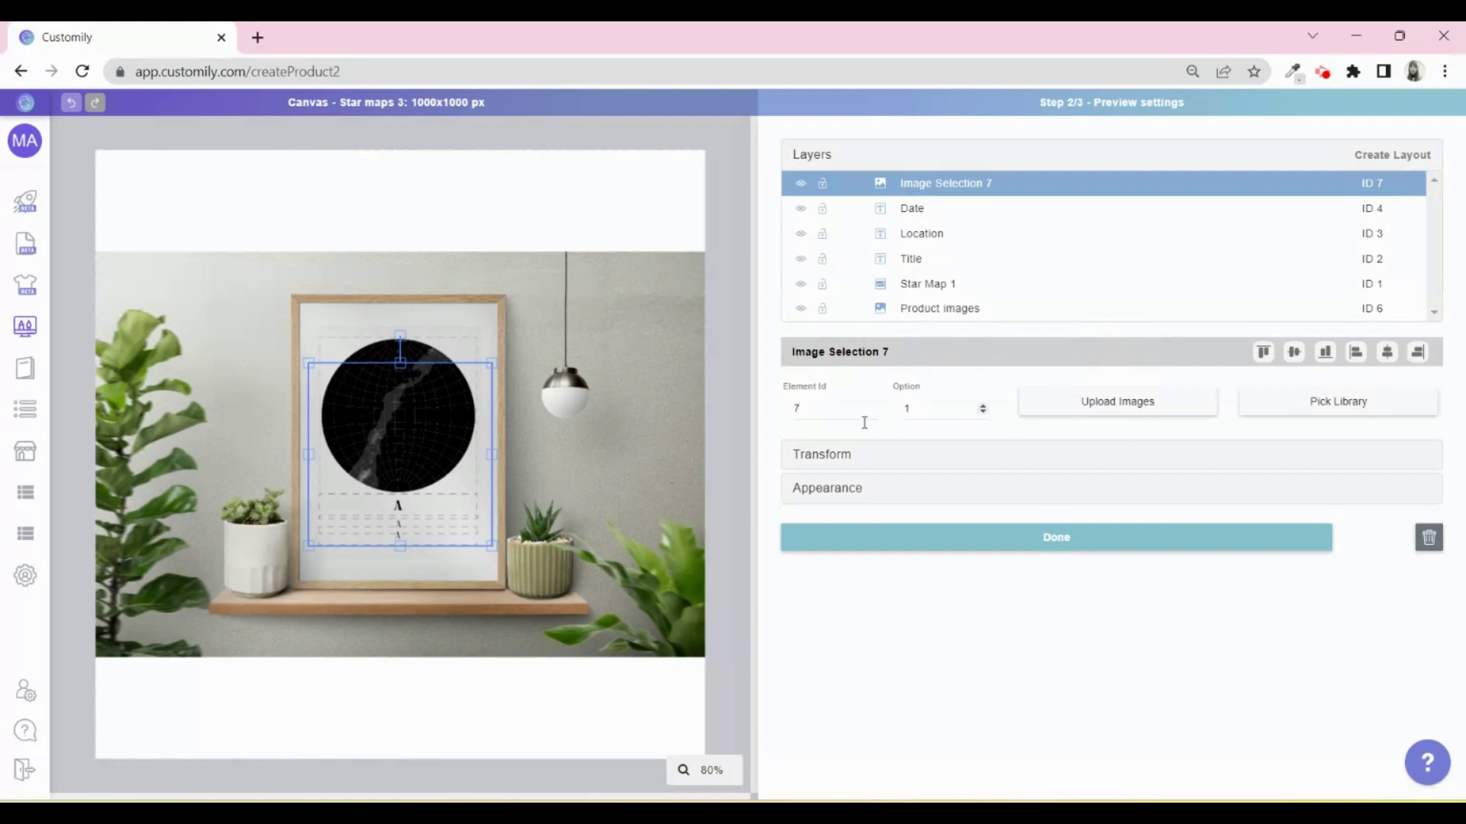
pyautogui.click(1064, 403)
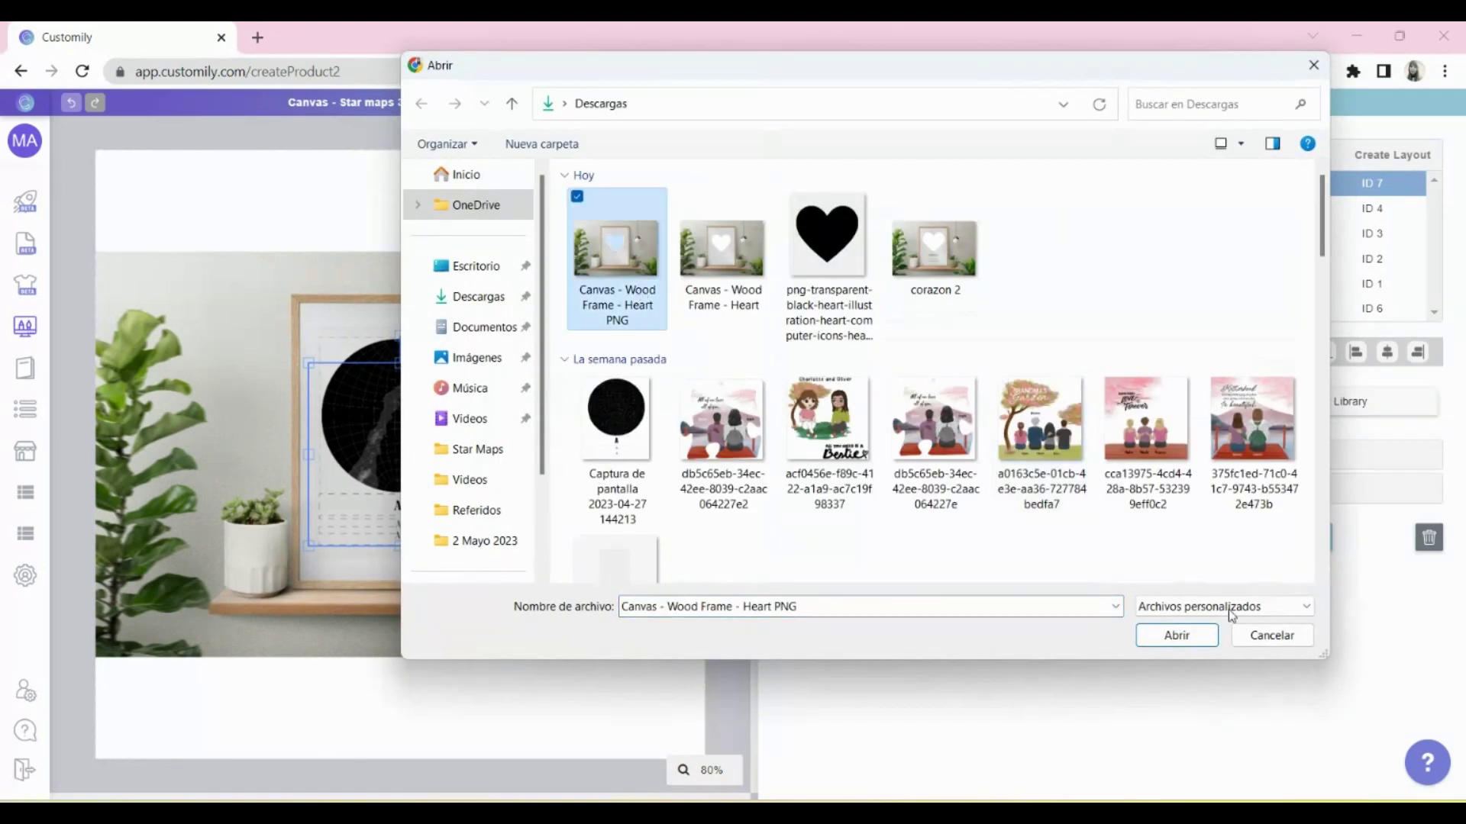
pyautogui.click(1200, 634)
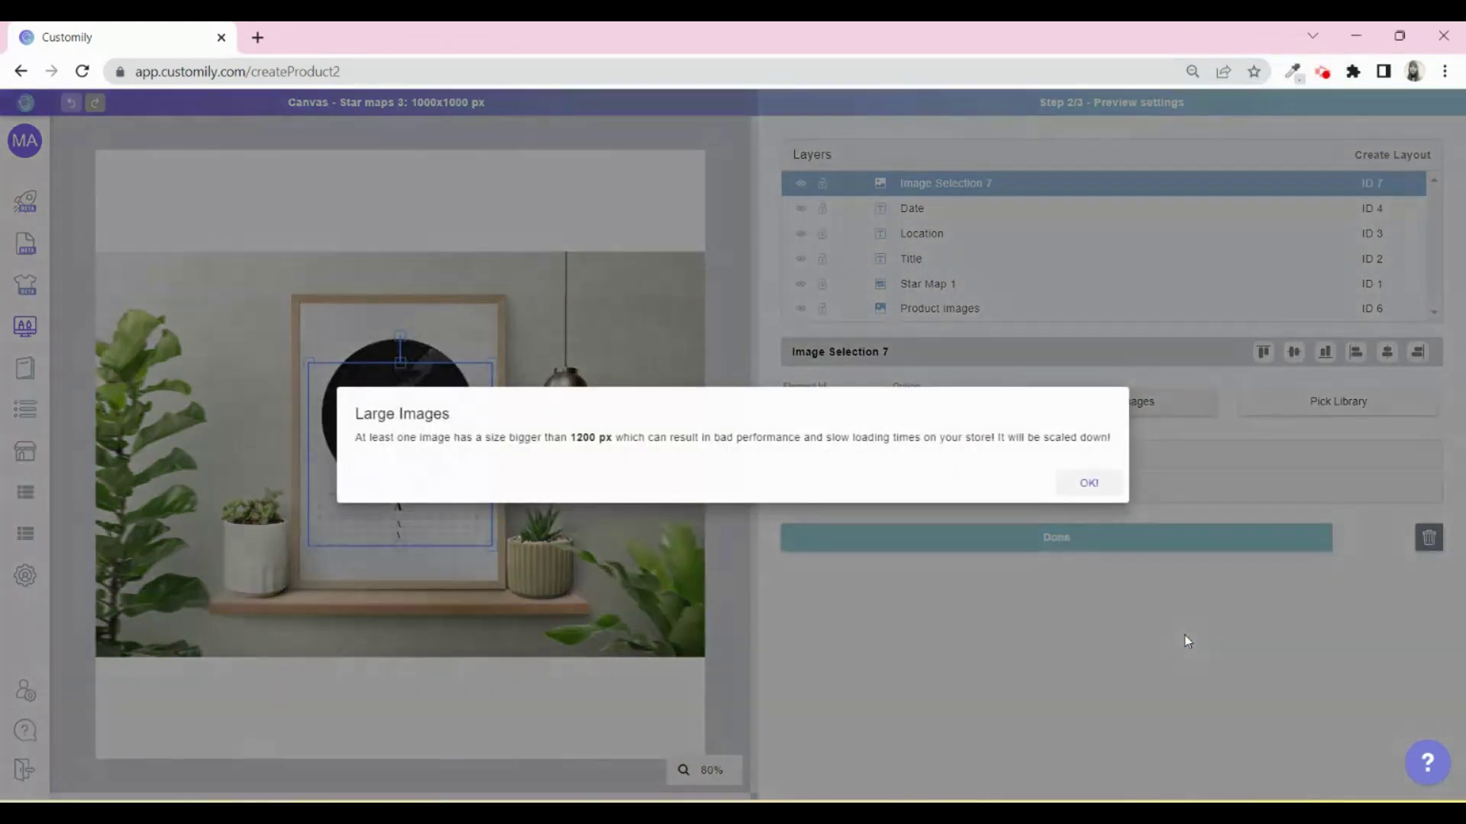
pyautogui.click(1088, 484)
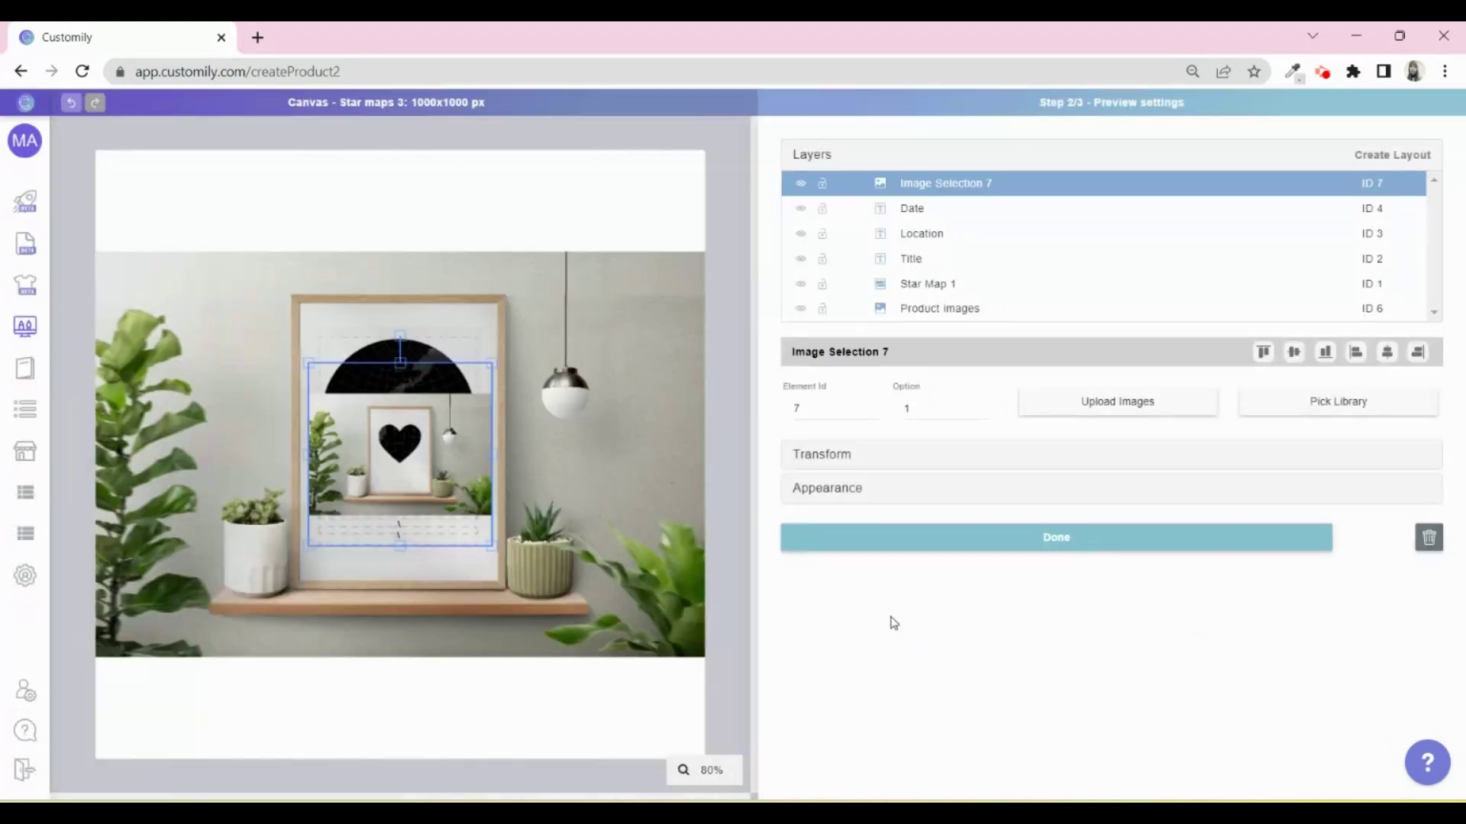
# Resize the heart image layer to 1000 × 1000 to fill the canvas
pyautogui.click(822, 492)
pyautogui.click(842, 314)
pyautogui.doubleClick(917, 473)
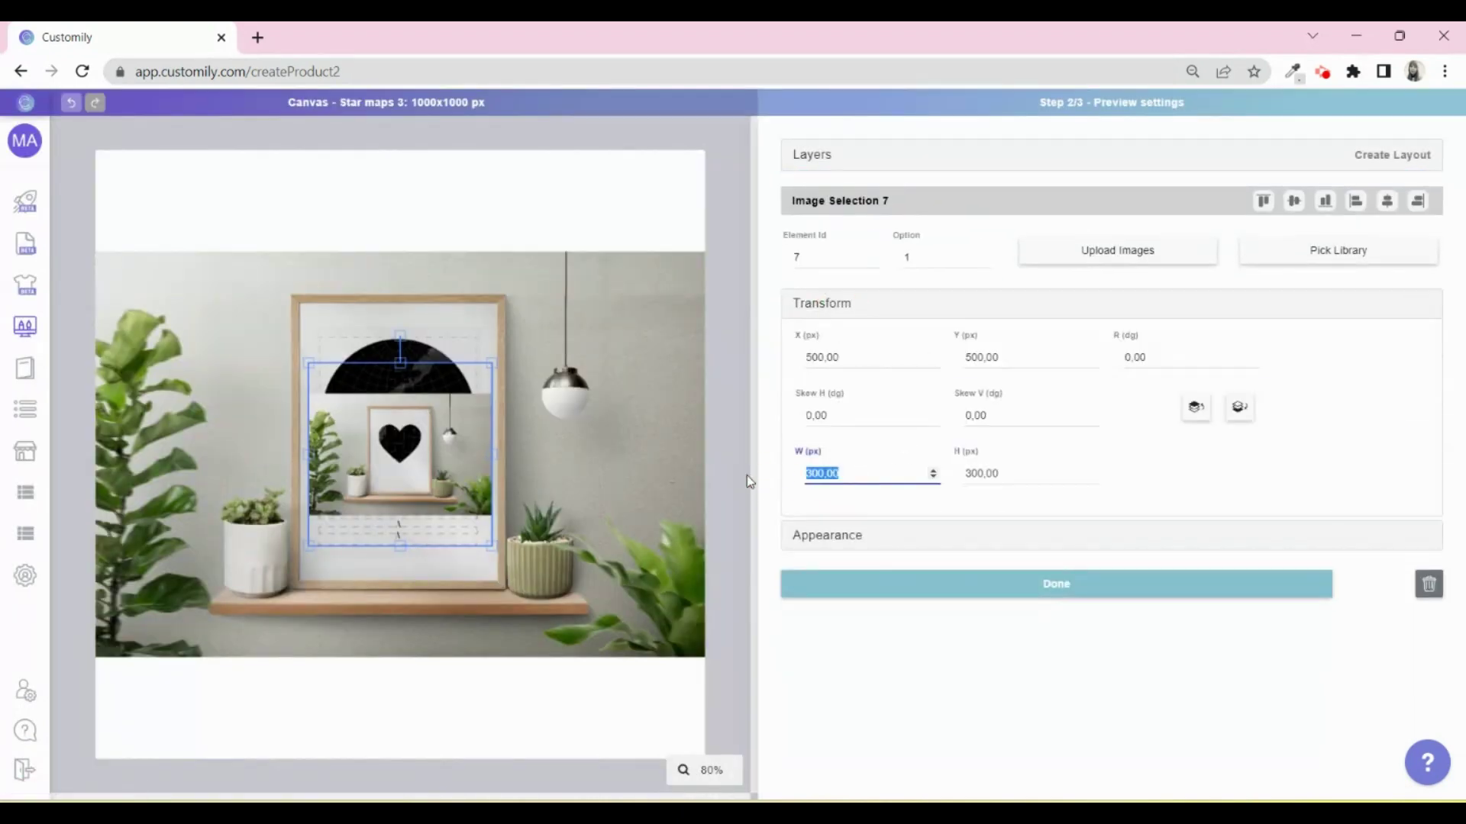
pyautogui.write('1000')
pyautogui.press('Tab')
pyautogui.write('1000')
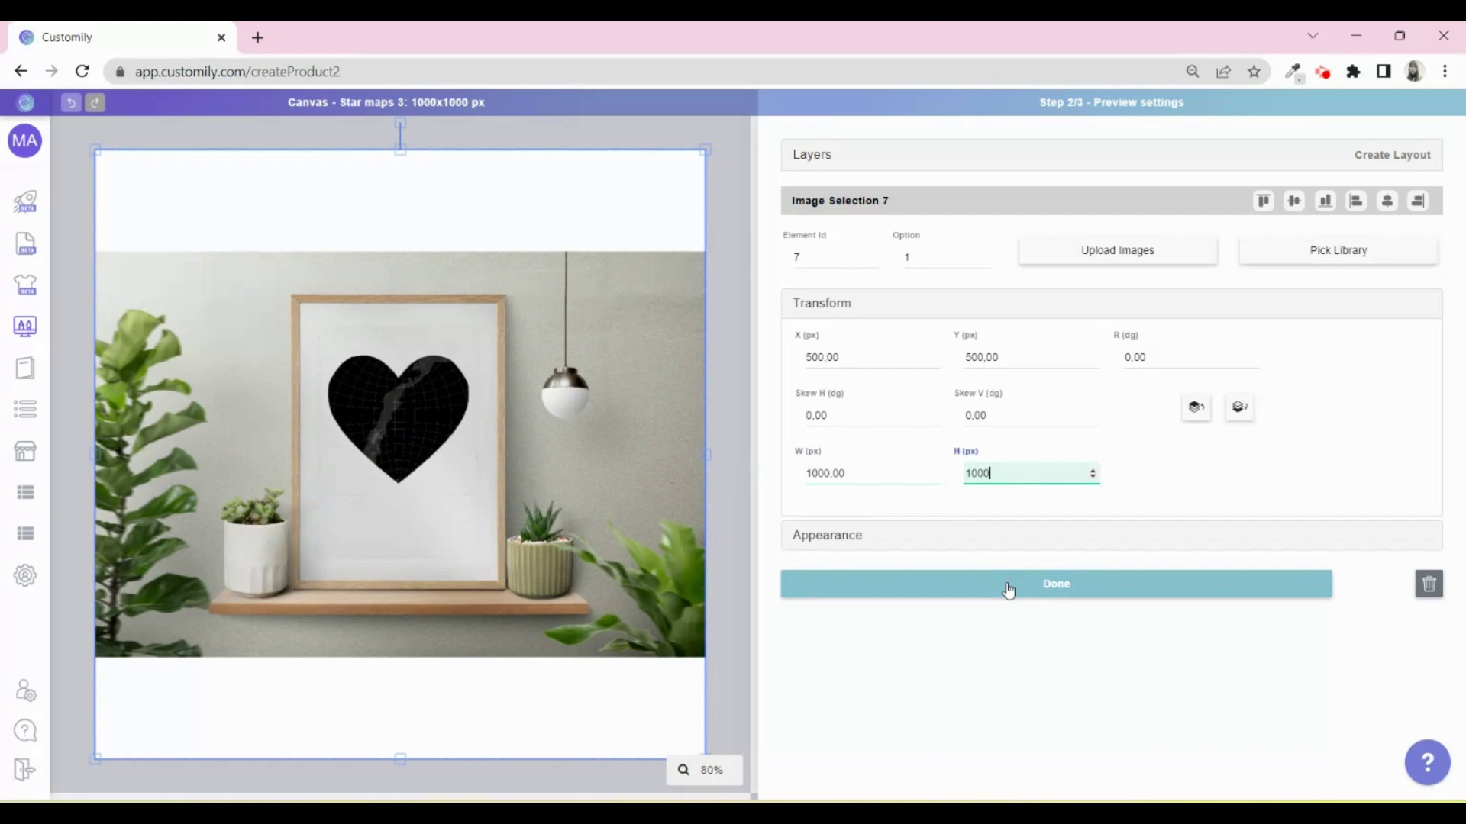
pyautogui.click(1004, 586)
# Move the Image Selection 7 layer below the Title layer
pyautogui.click(818, 153)
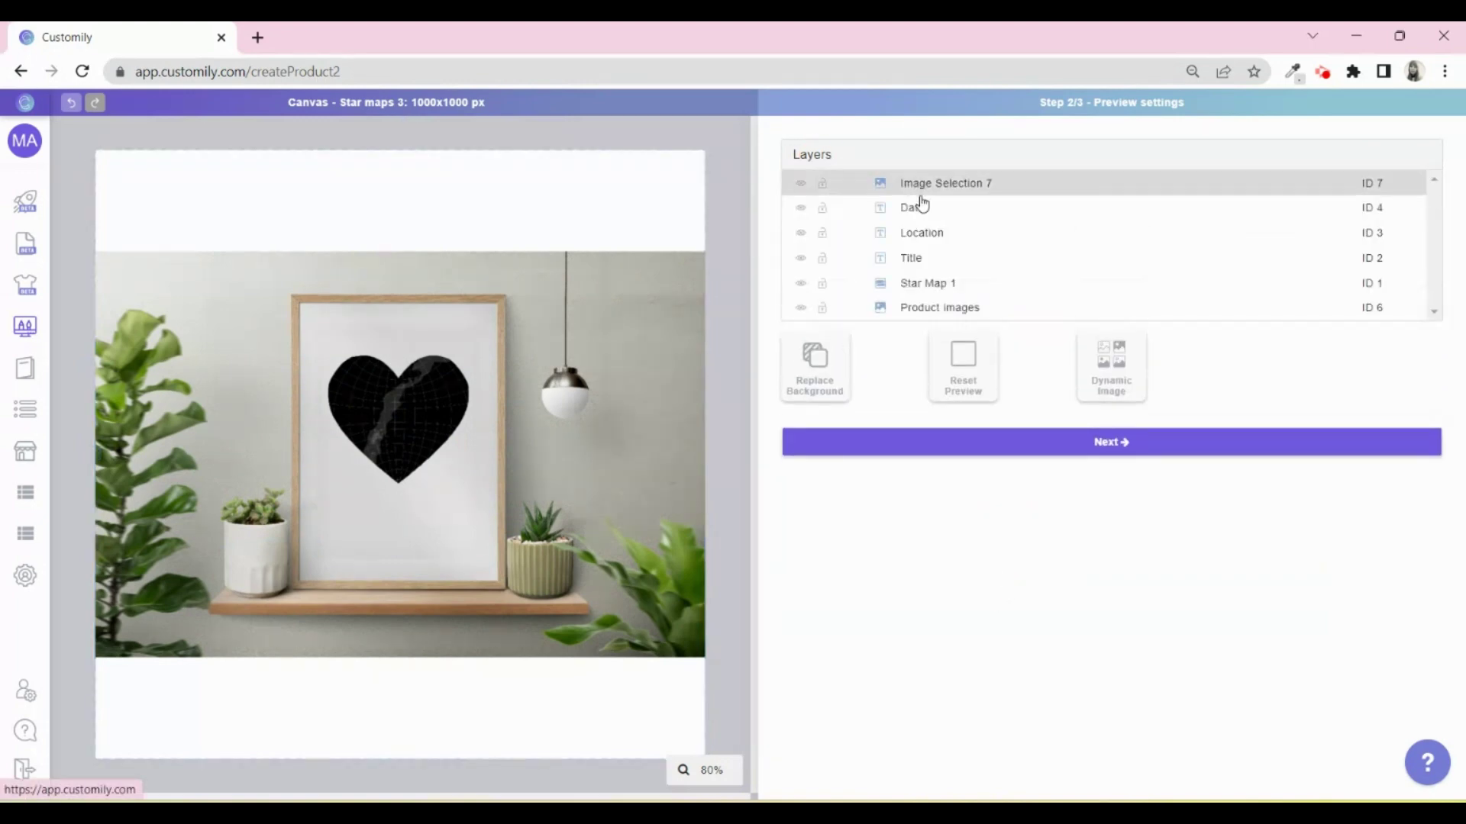
pyautogui.moveTo(956, 180); pyautogui.dragTo(949, 263)
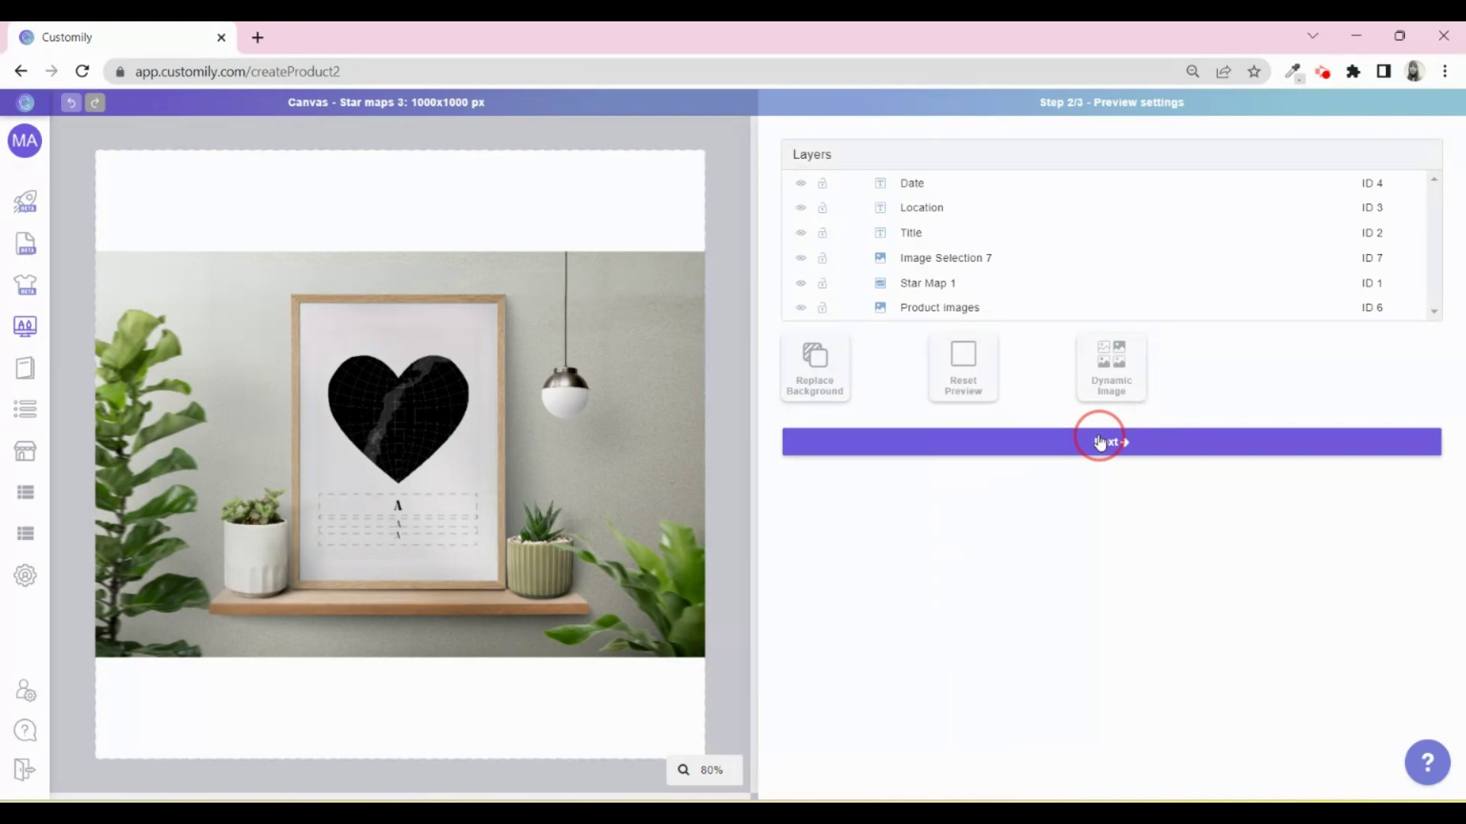
# Advance to Step 3/3 Template Review and save the heart-shaped star map template
pyautogui.click(1099, 442)
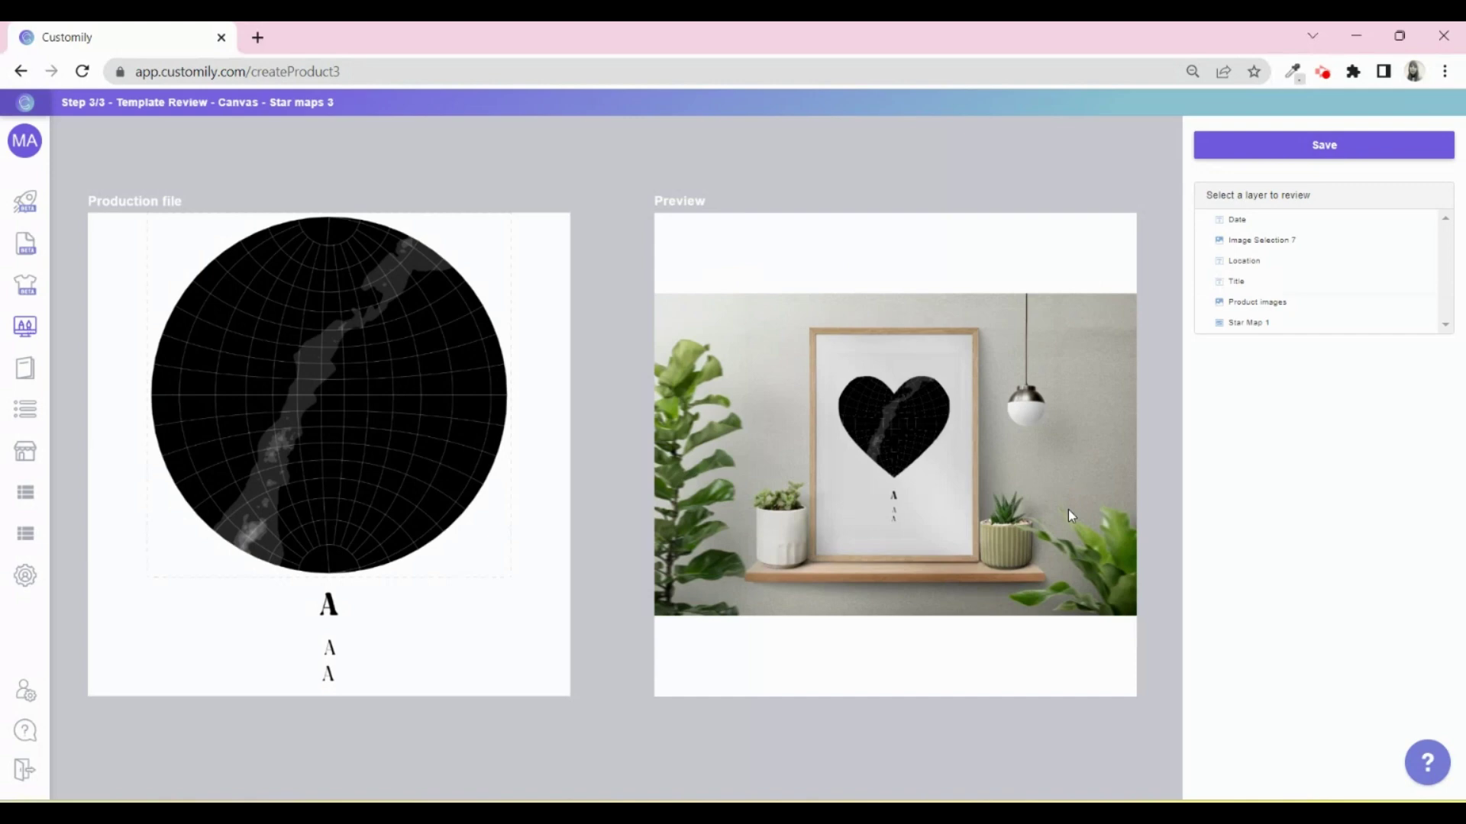
pyautogui.click(1326, 155)
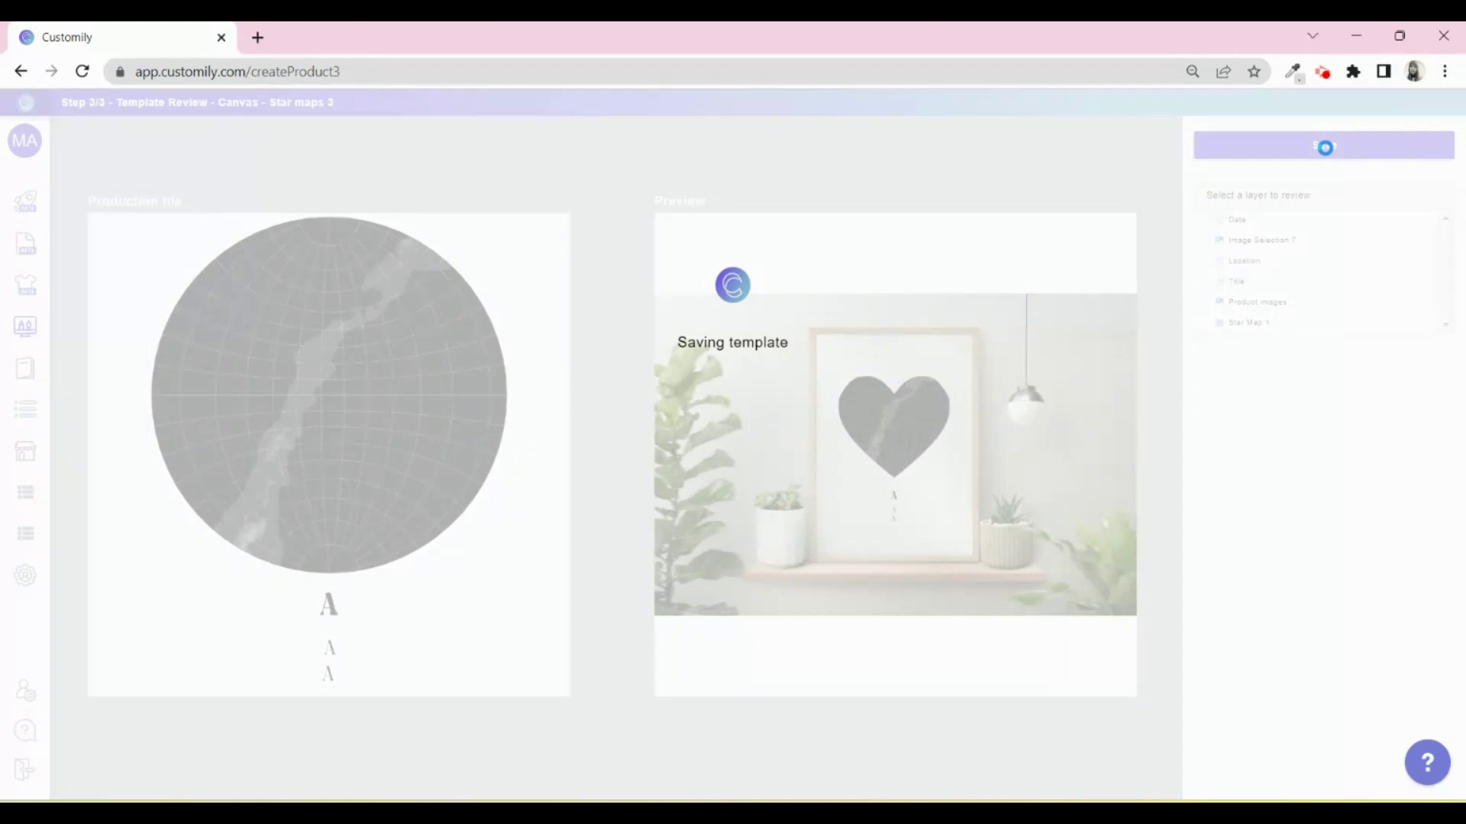